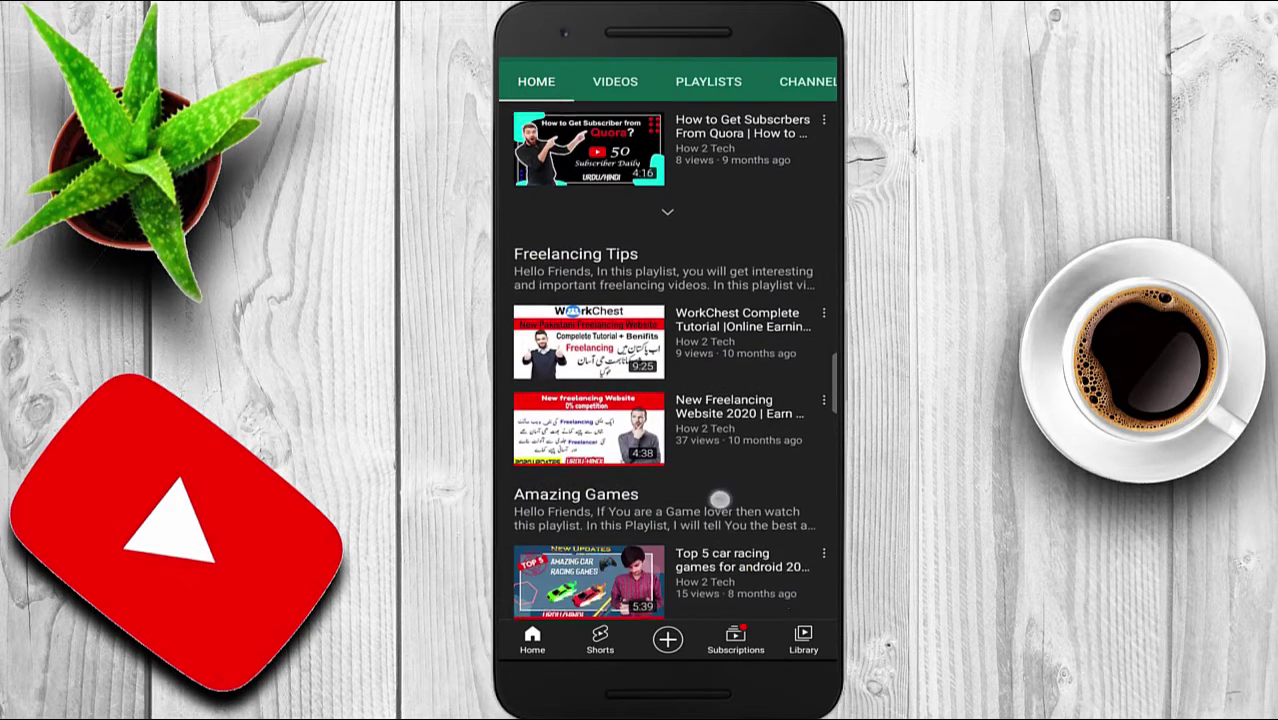
scroll(750, 400, up, 5)
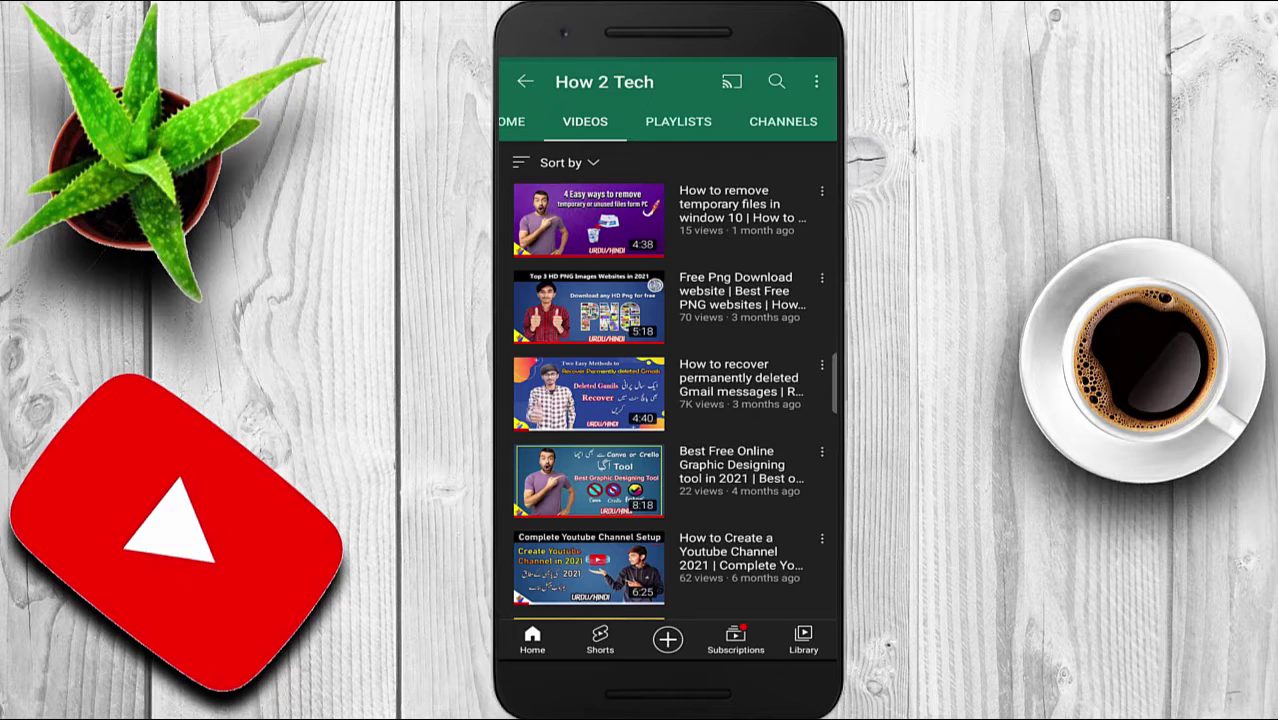
scroll(752, 400, down, 5)
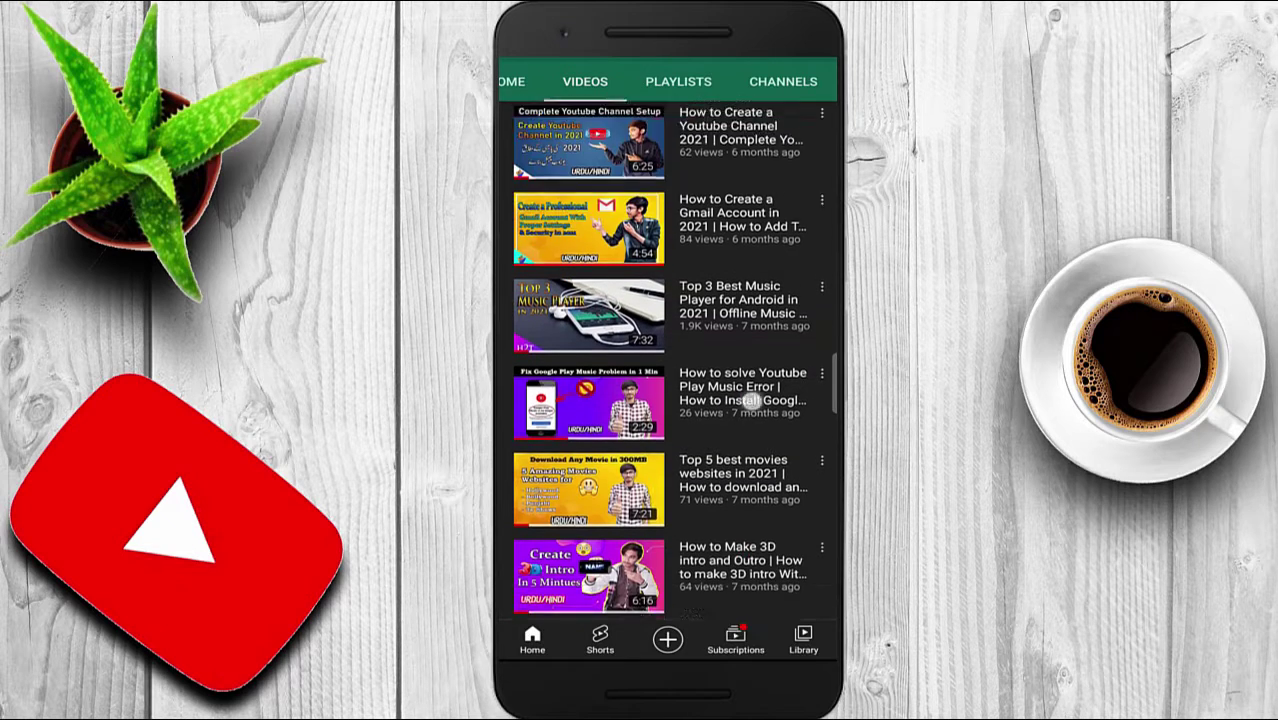
scroll(760, 385, up, 5)
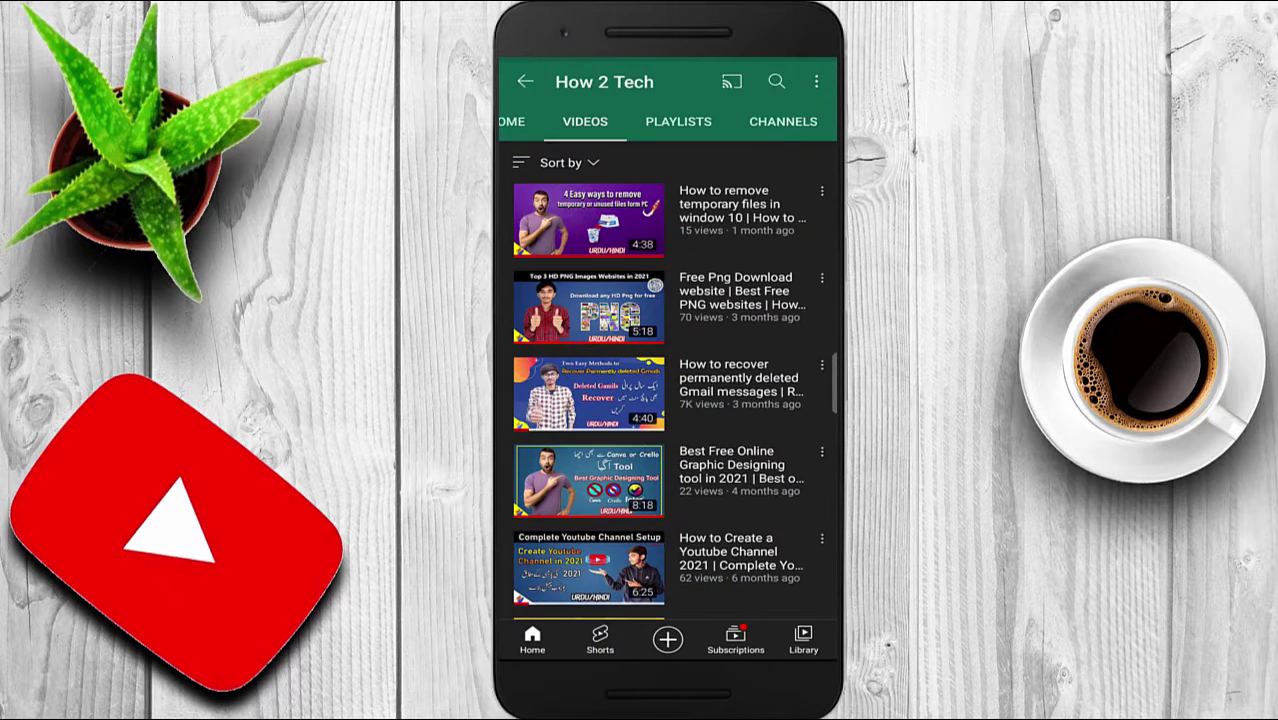
scroll(668, 390, left, 3)
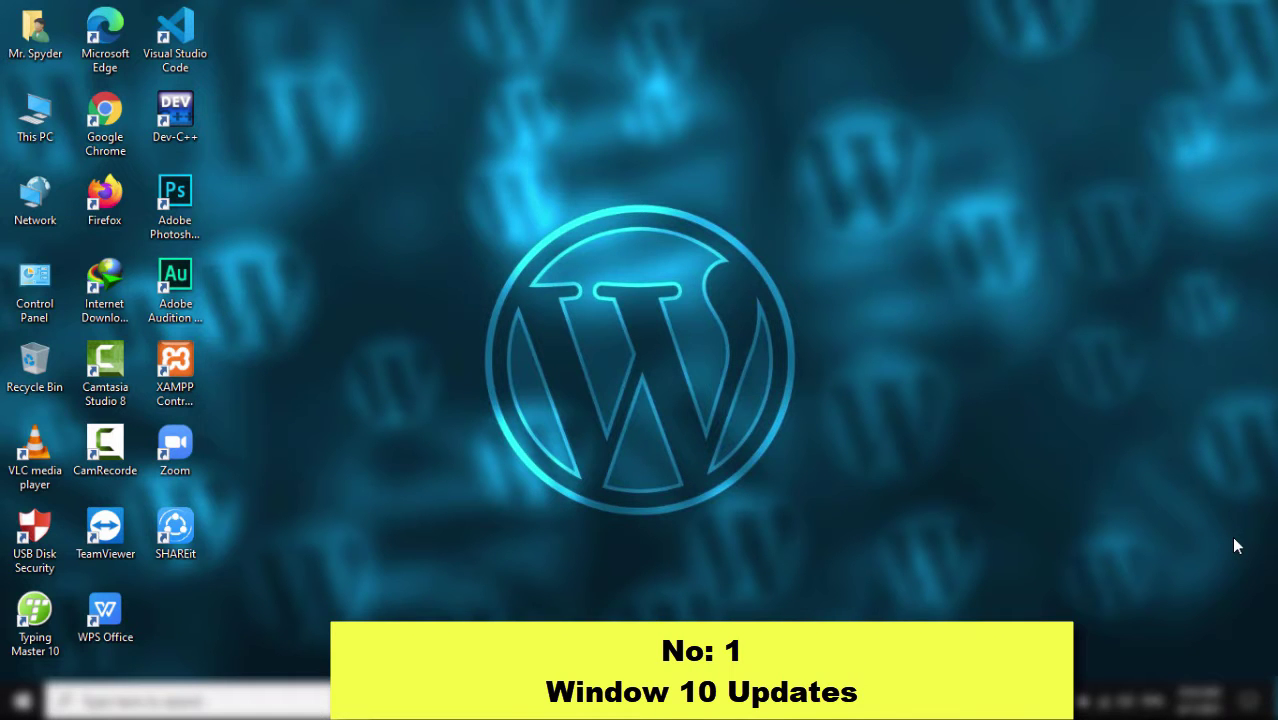
right_click(785, 108)
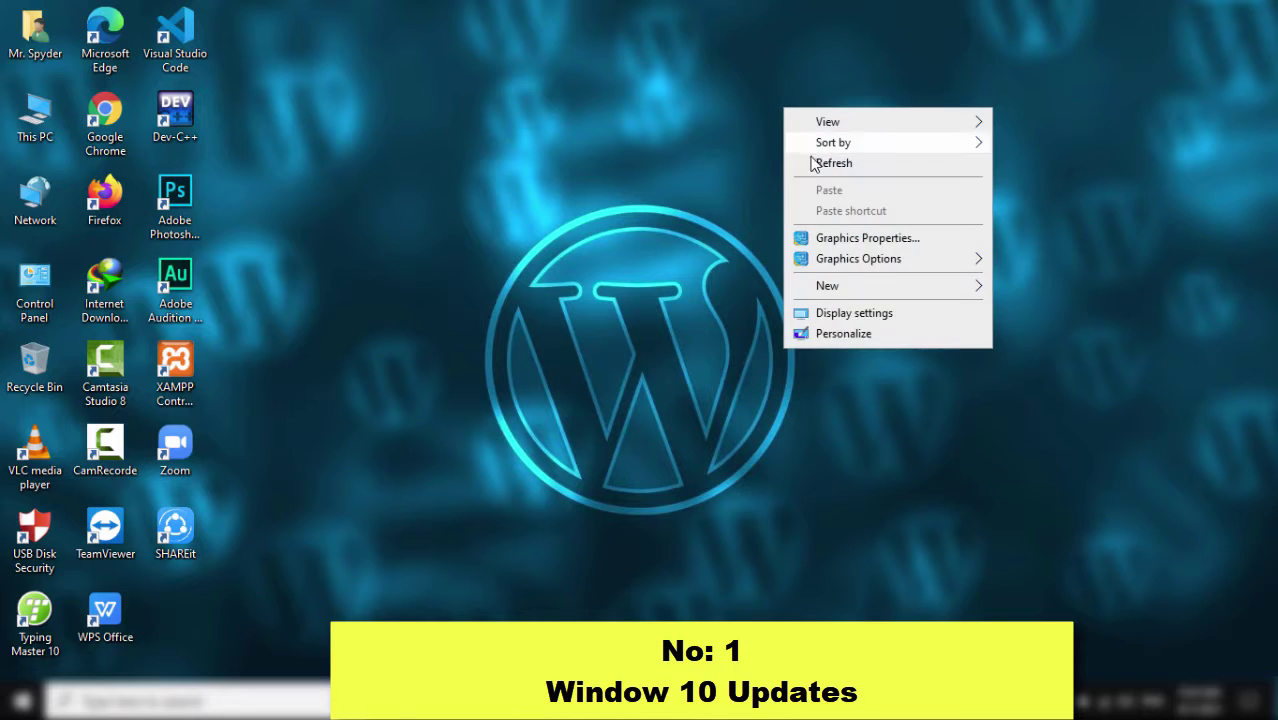
click(815, 162)
right_click(816, 160)
click(850, 213)
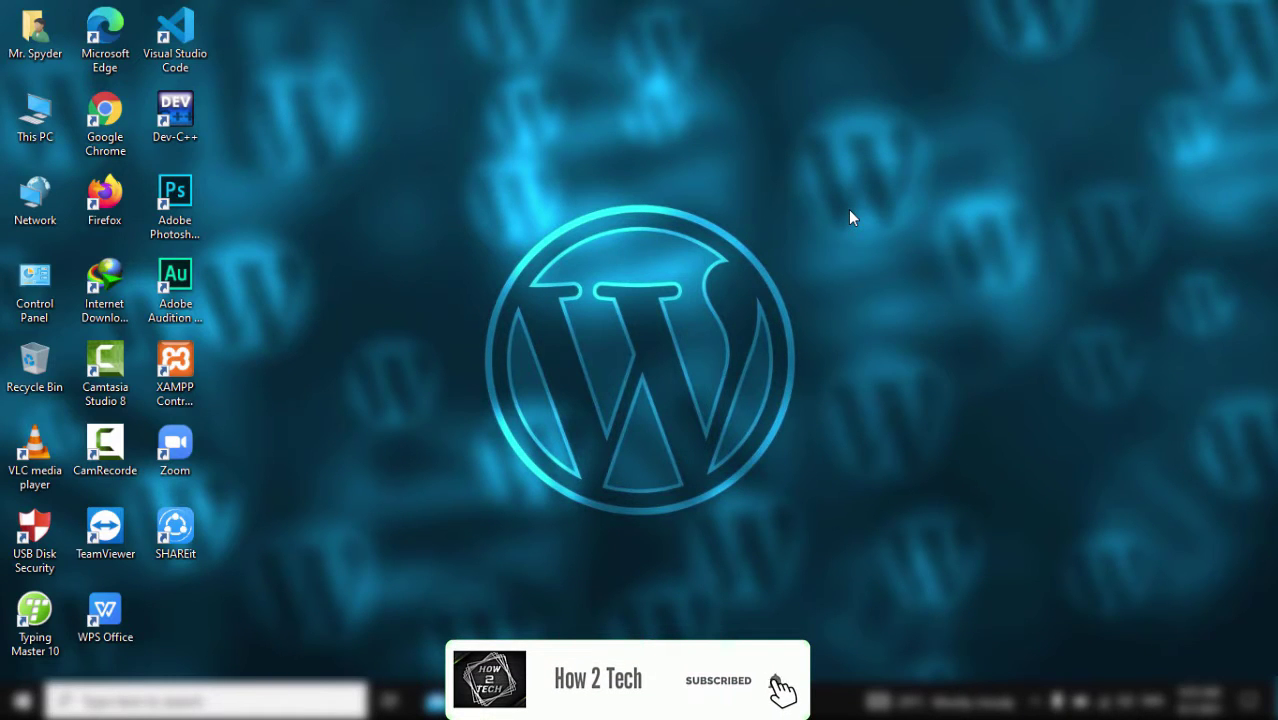
click(22, 700)
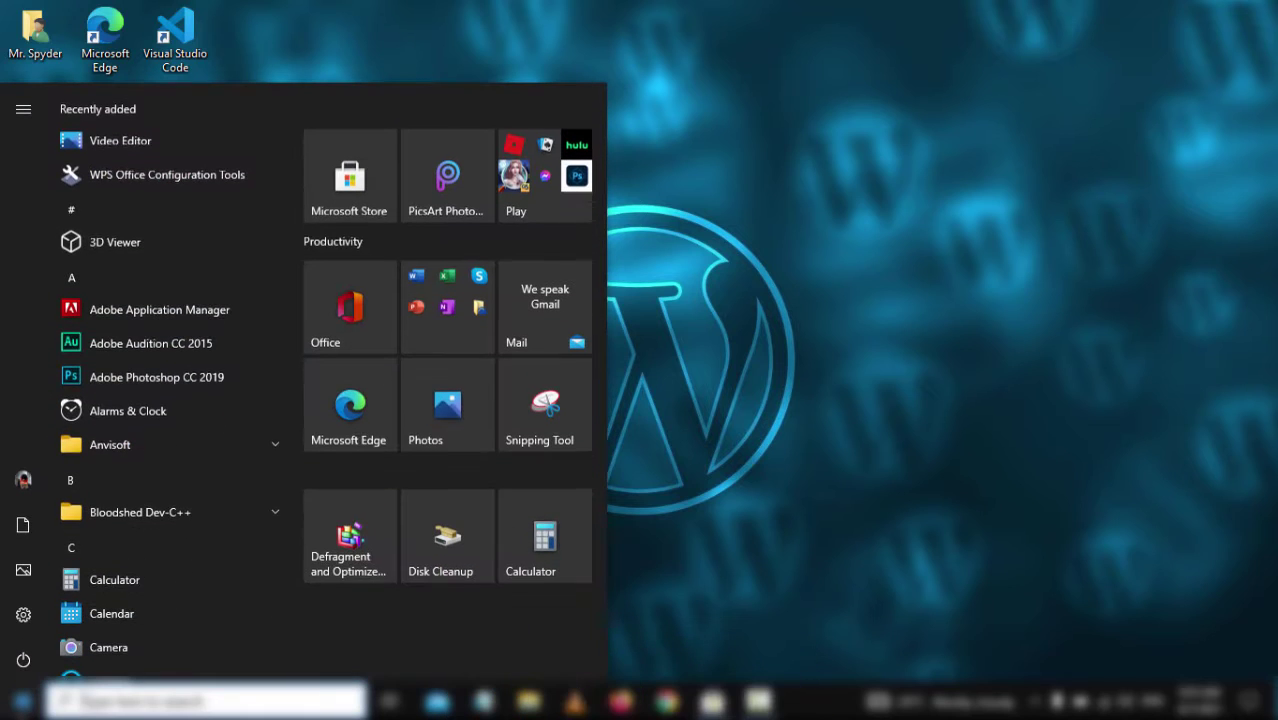
scroll(247, 419, down, 5)
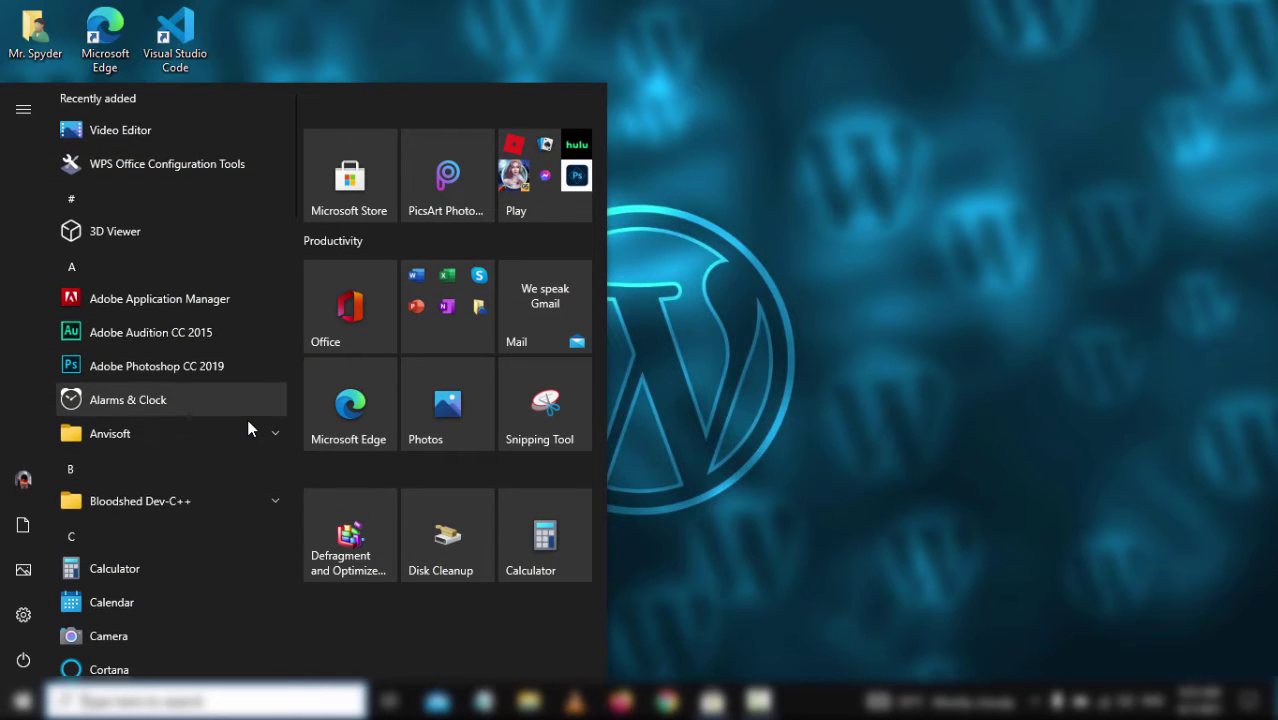
scroll(247, 419, up, 5)
click(1009, 384)
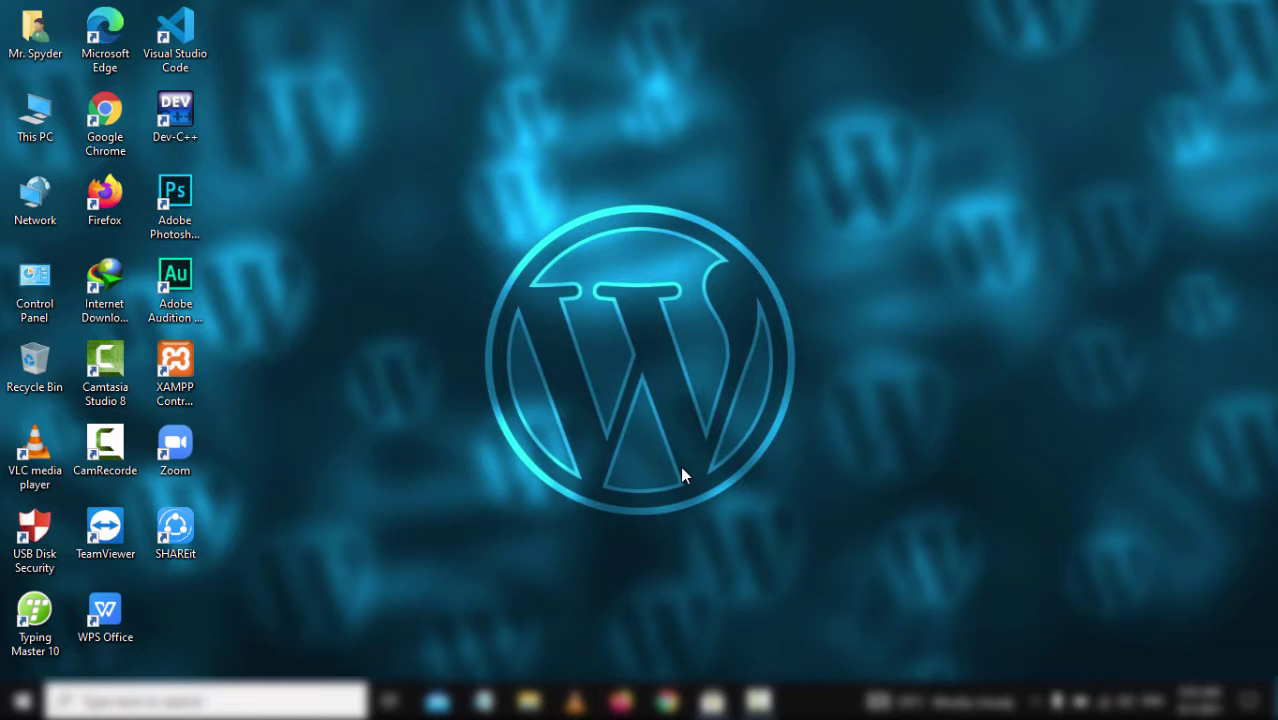
right_click(62, 99)
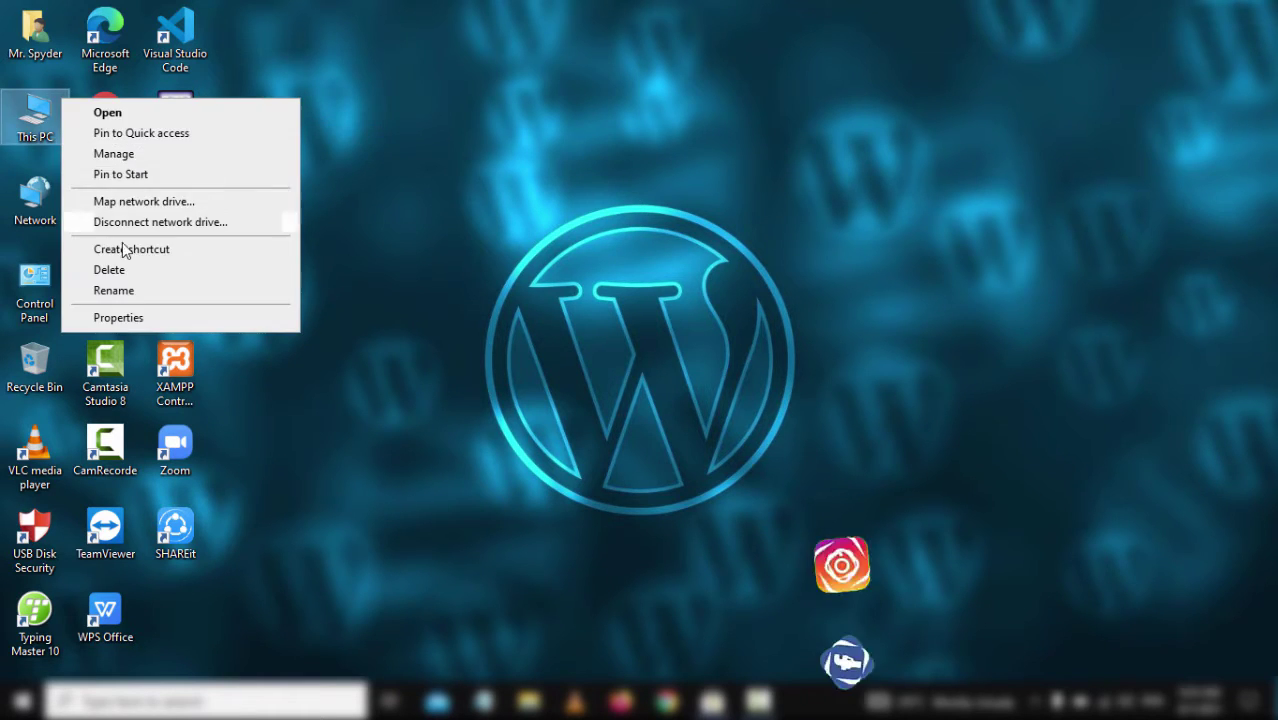
click(415, 313)
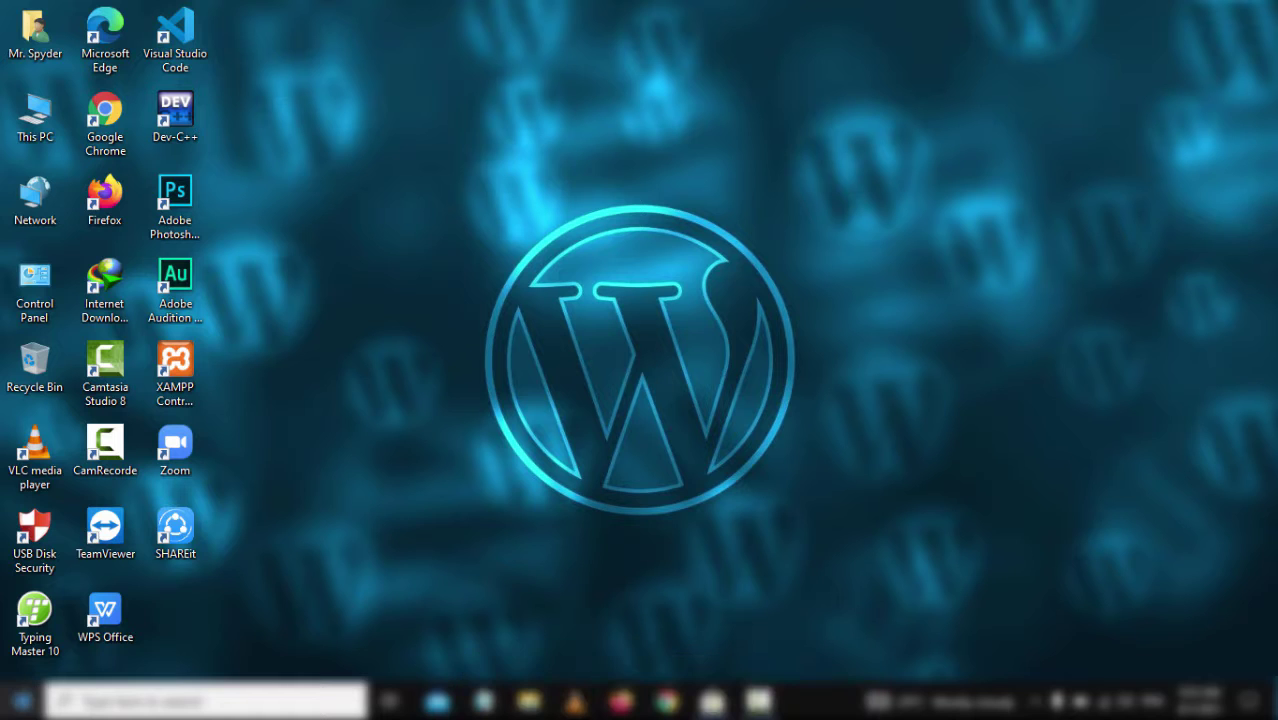
Search the system for "window" and open the Windows Update settings
click(22, 702)
text(window)
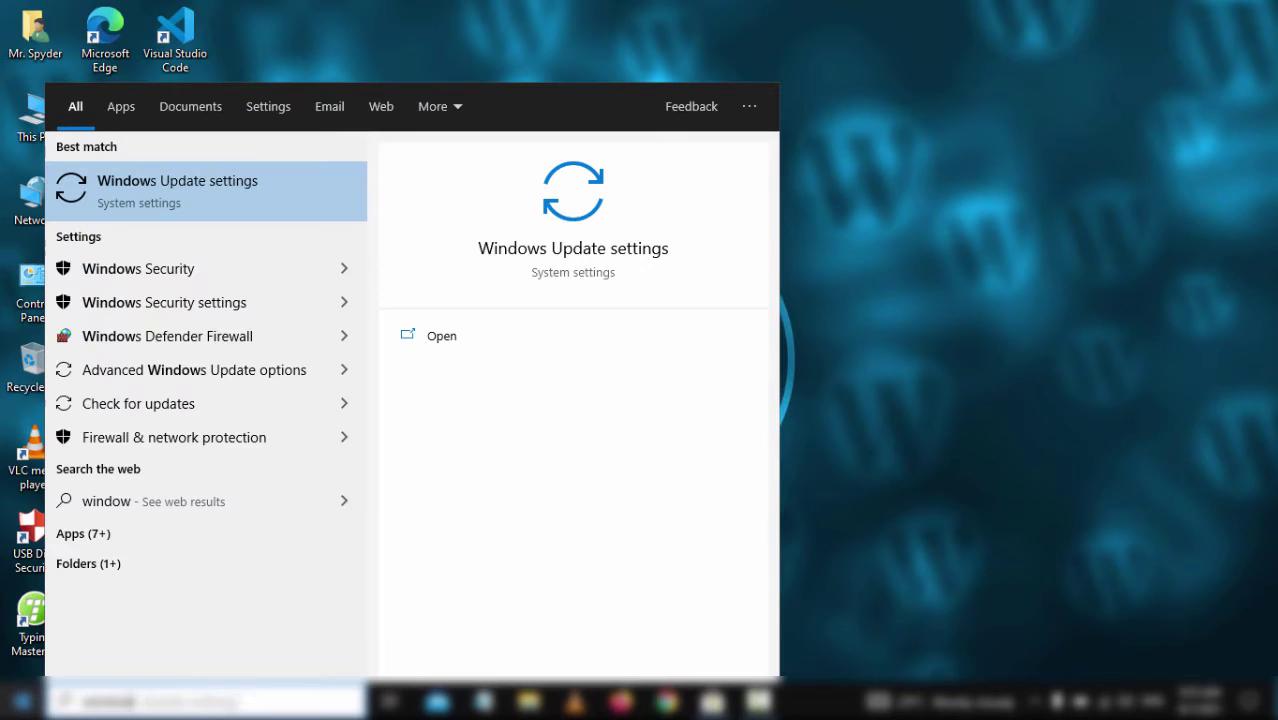
key(Return)
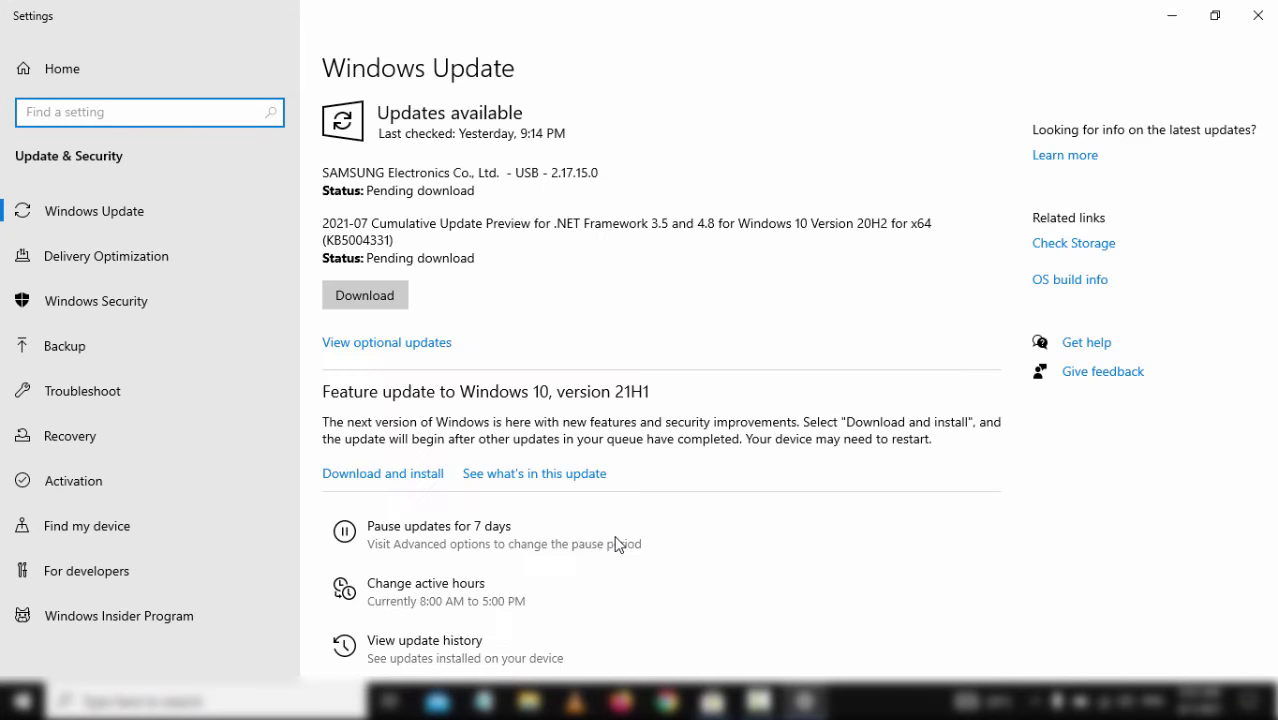
Pause Windows updates for 7 days, keep extending the pause by 7 more days up to 9/5/2021, and close Settings
scroll(528, 522, down, 2)
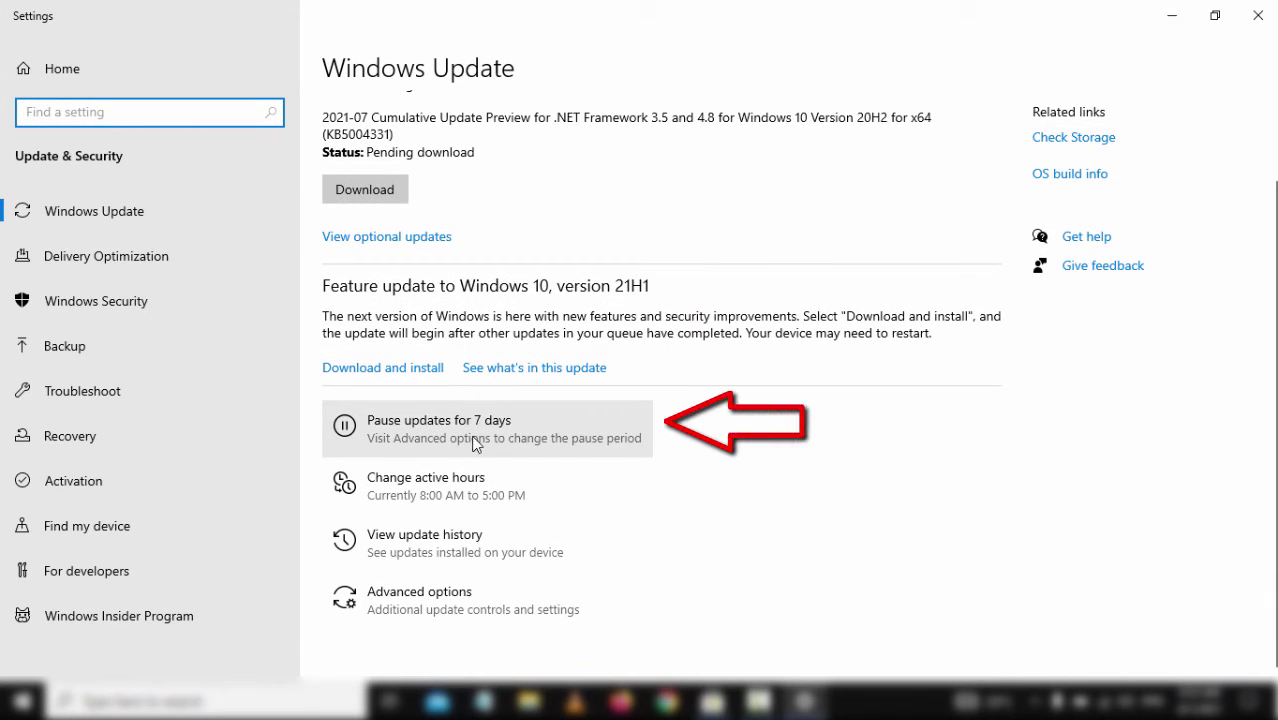
scroll(474, 444, up, 2)
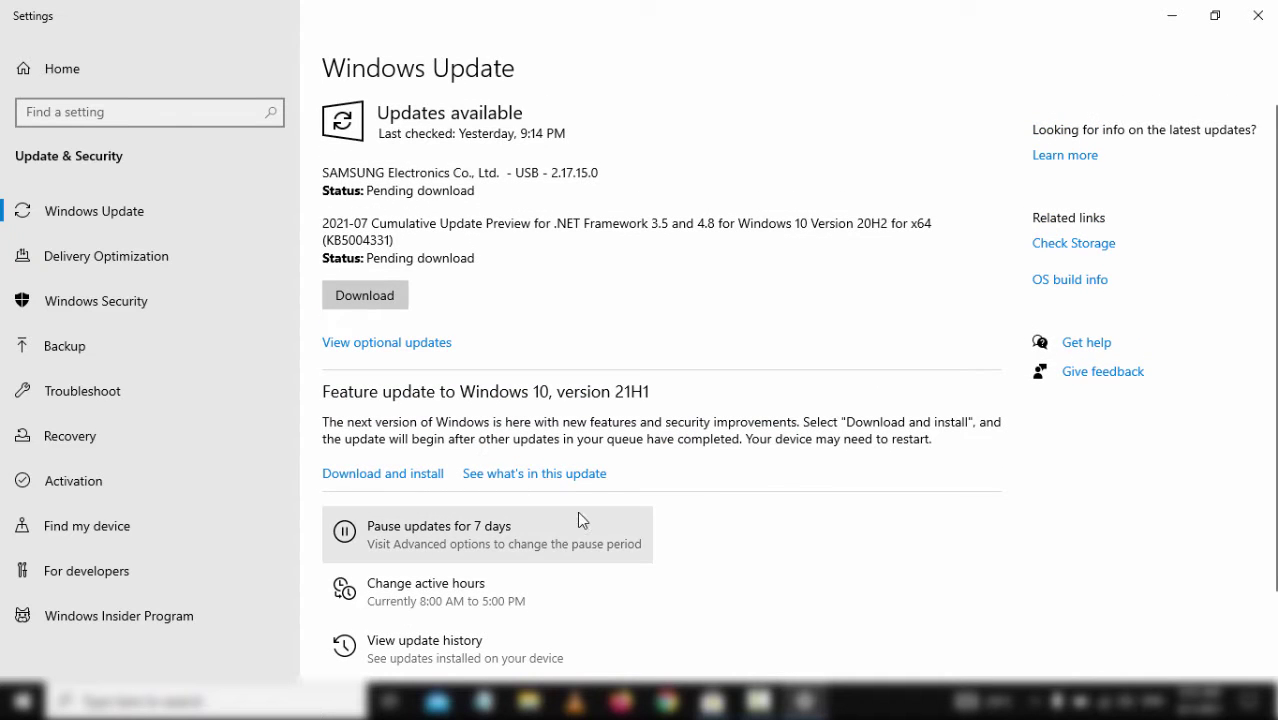
click(522, 525)
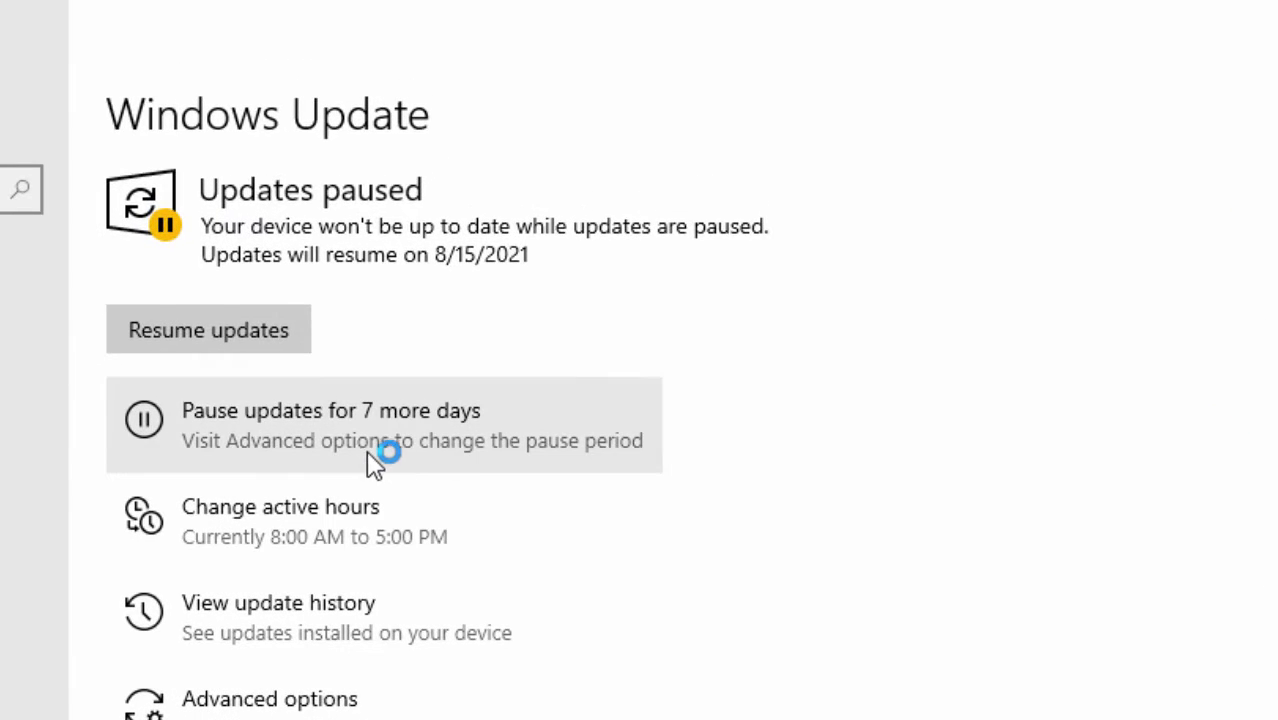
click(372, 414)
click(372, 414)
click(357, 440)
click(357, 440)
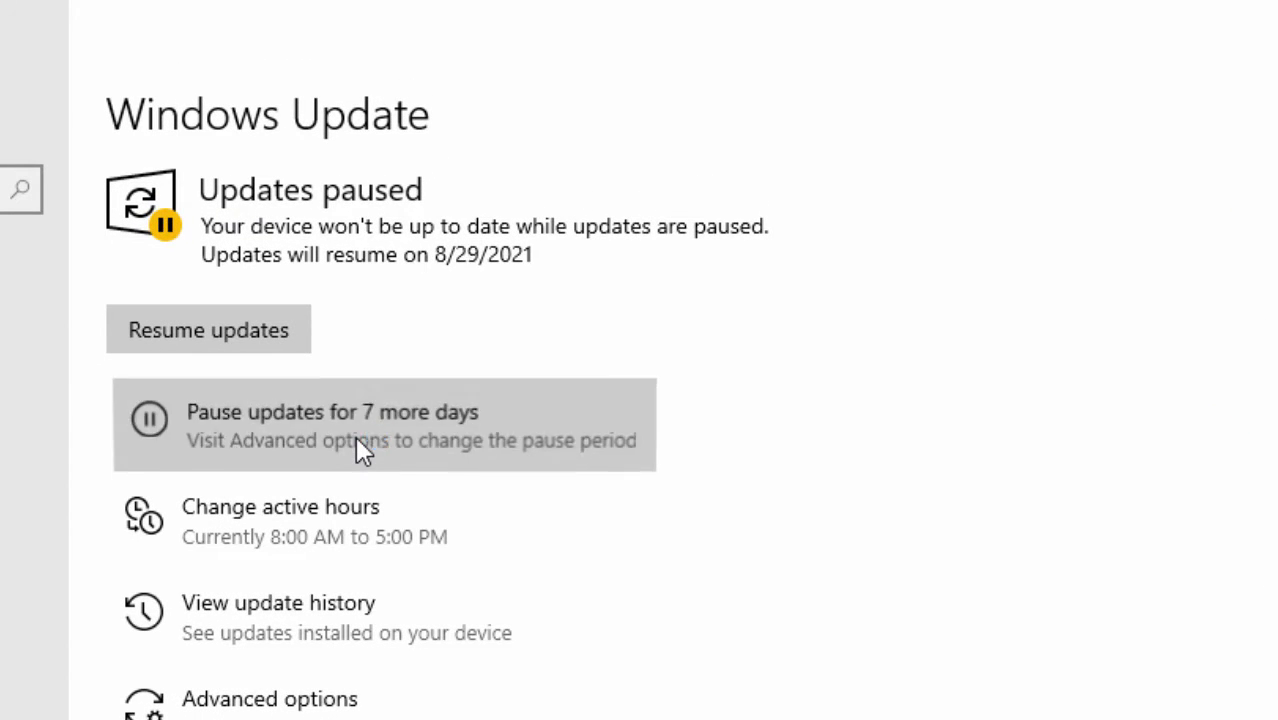
click(357, 440)
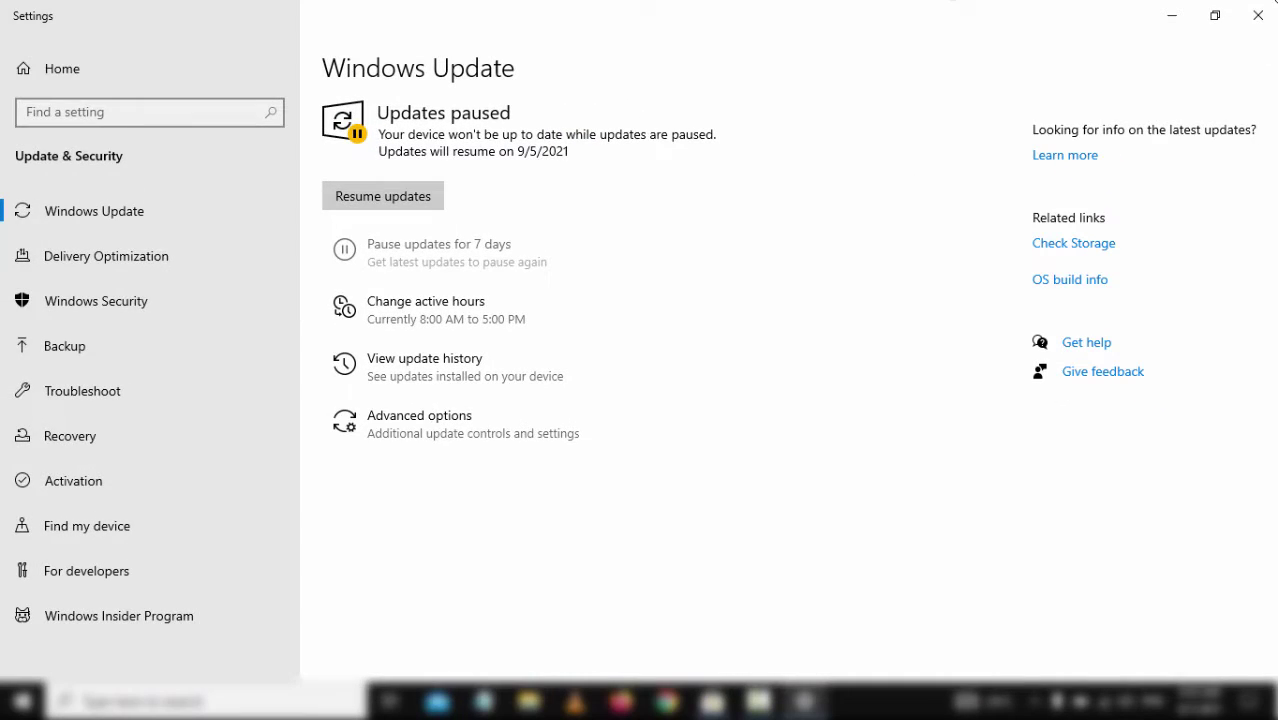
click(1258, 15)
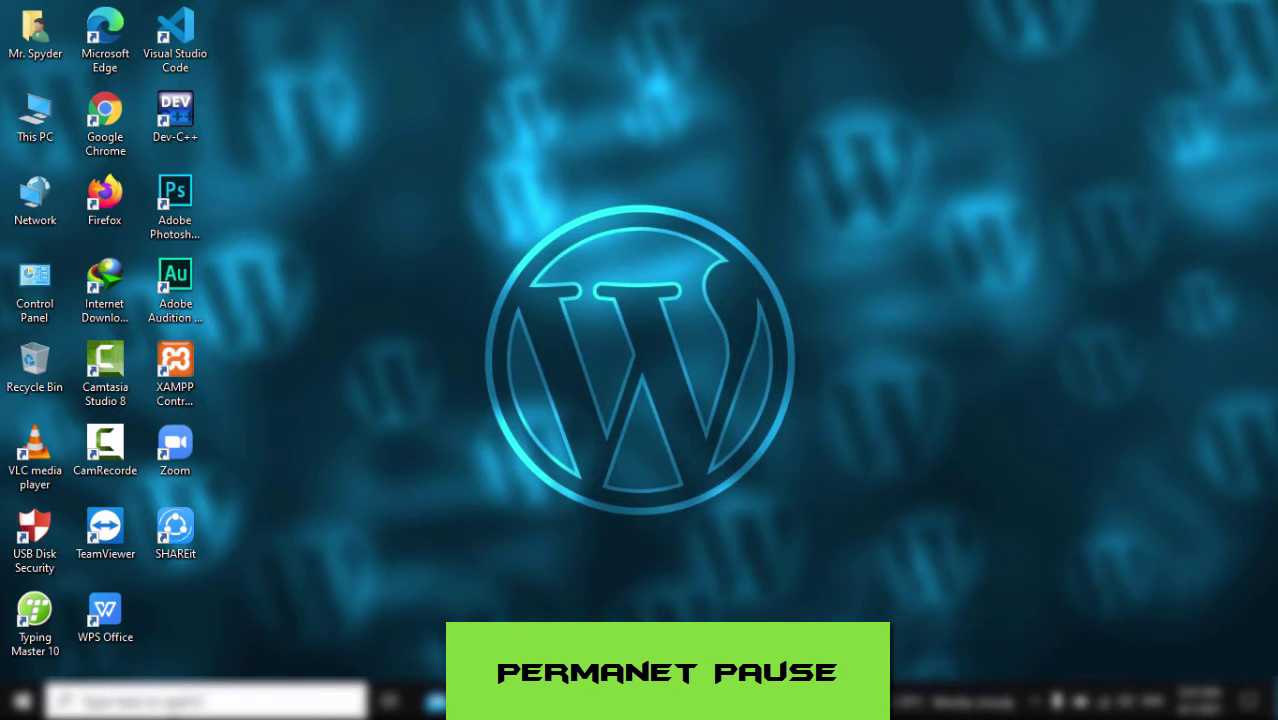
Search for "task" to open Task Manager, expand it to the detailed view, and open the Services console from its services list
click(232, 698)
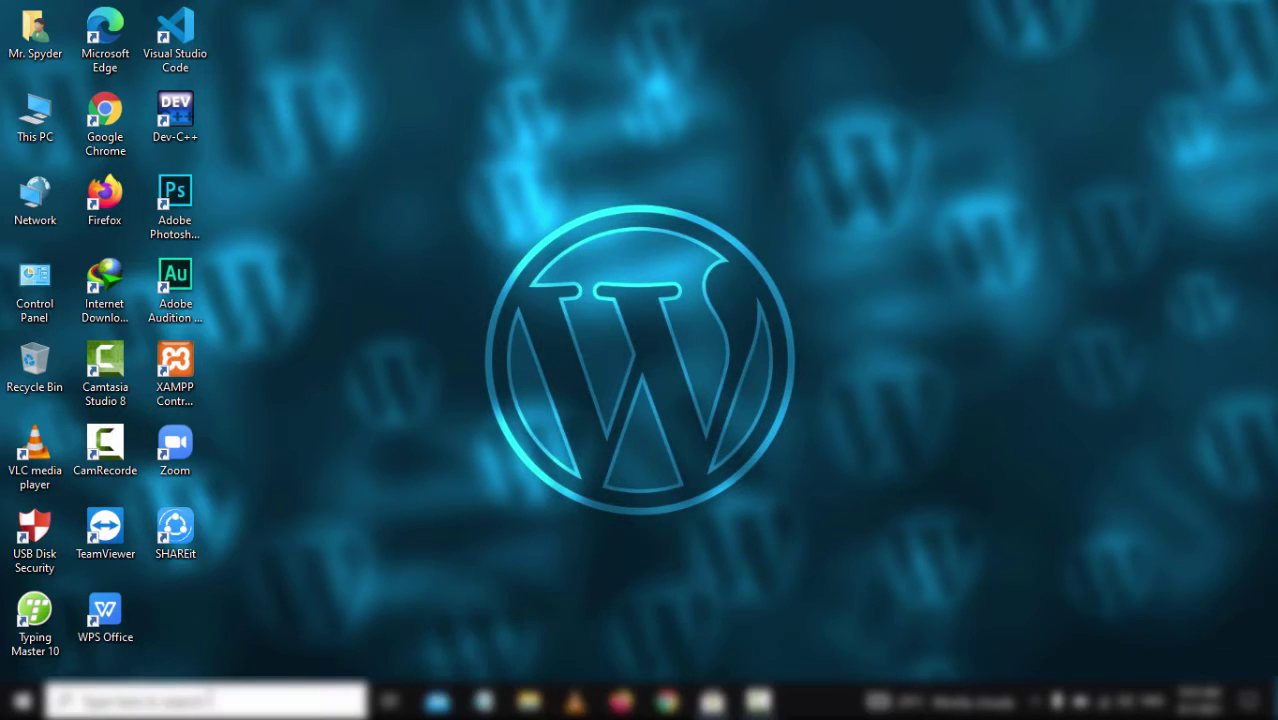
text(task)
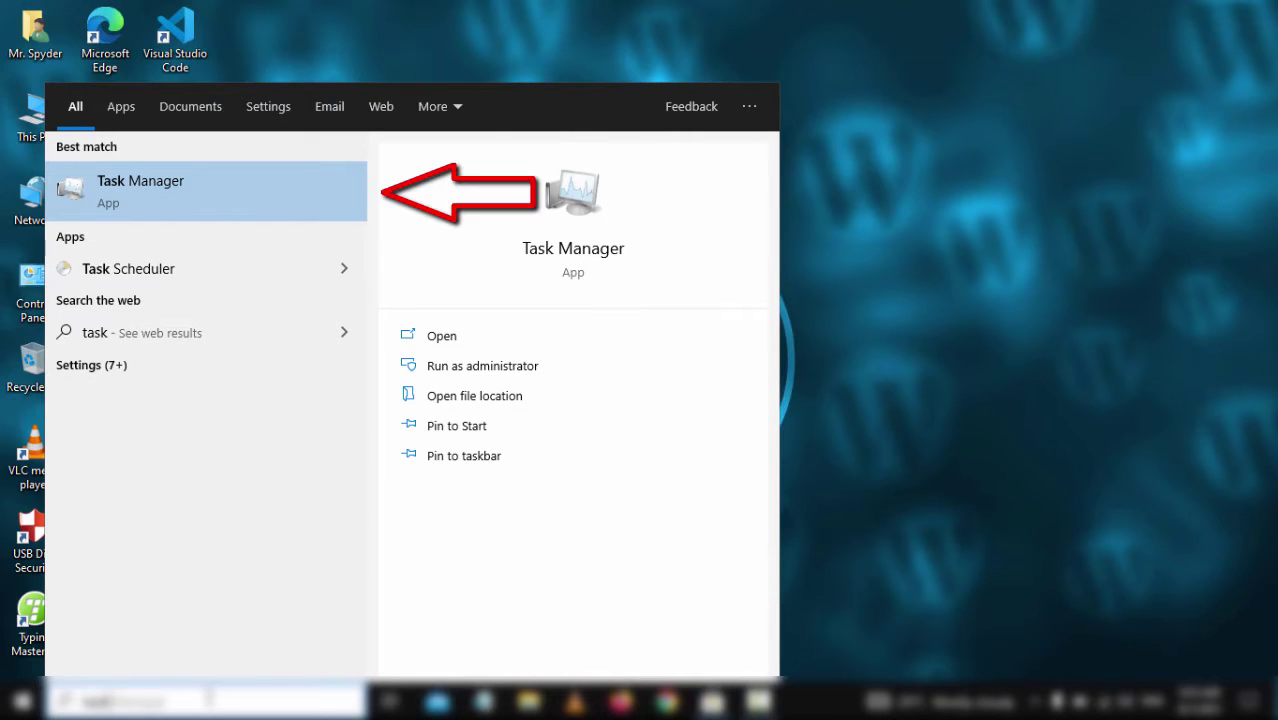
key(Return)
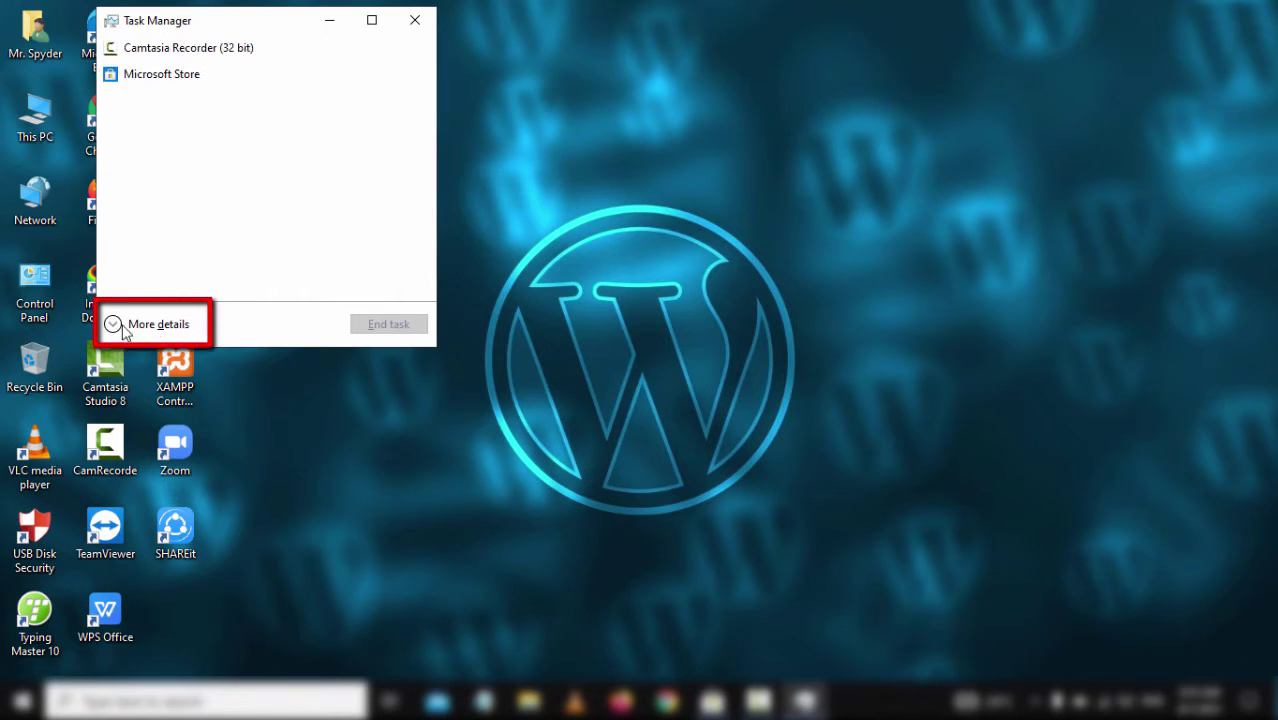
click(122, 328)
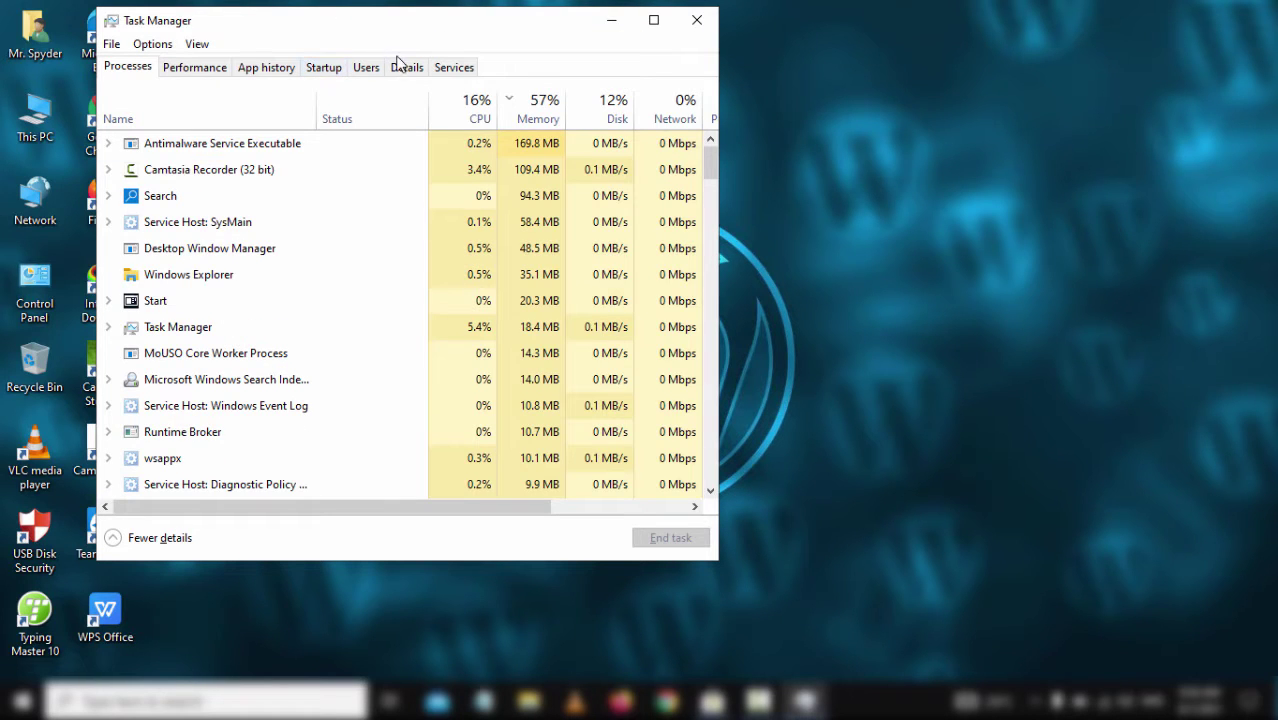
click(450, 67)
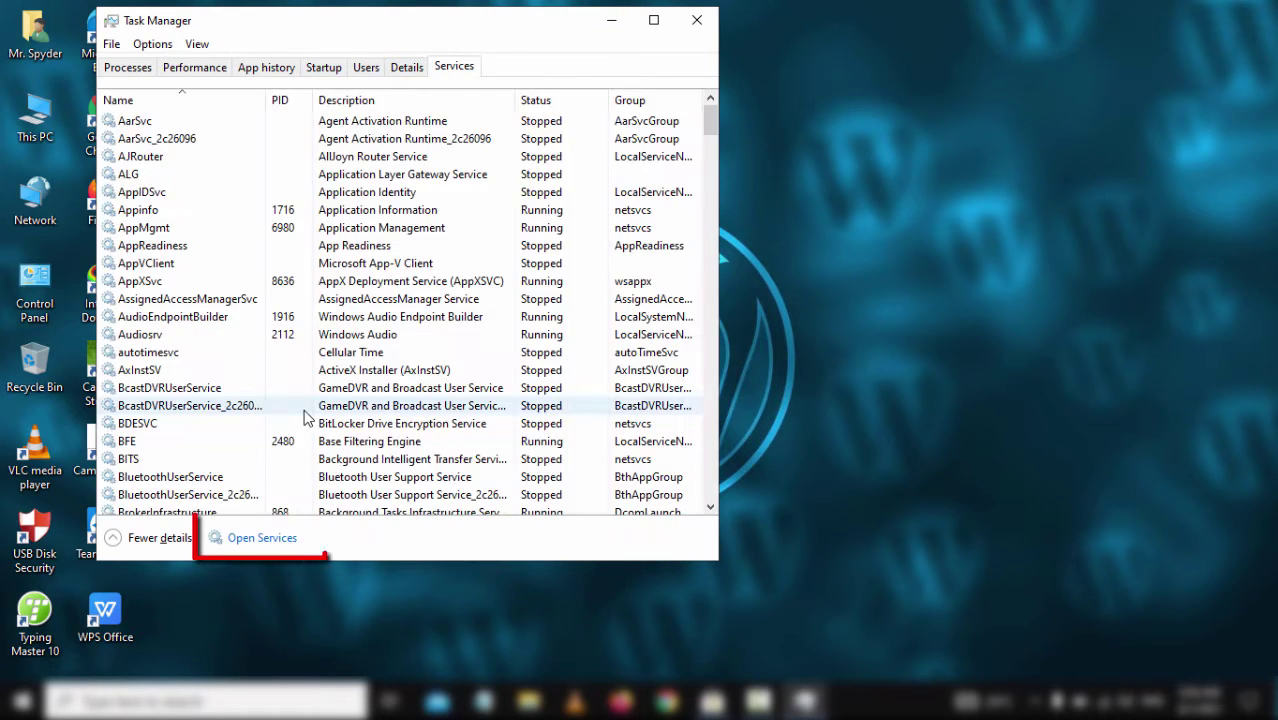
click(262, 540)
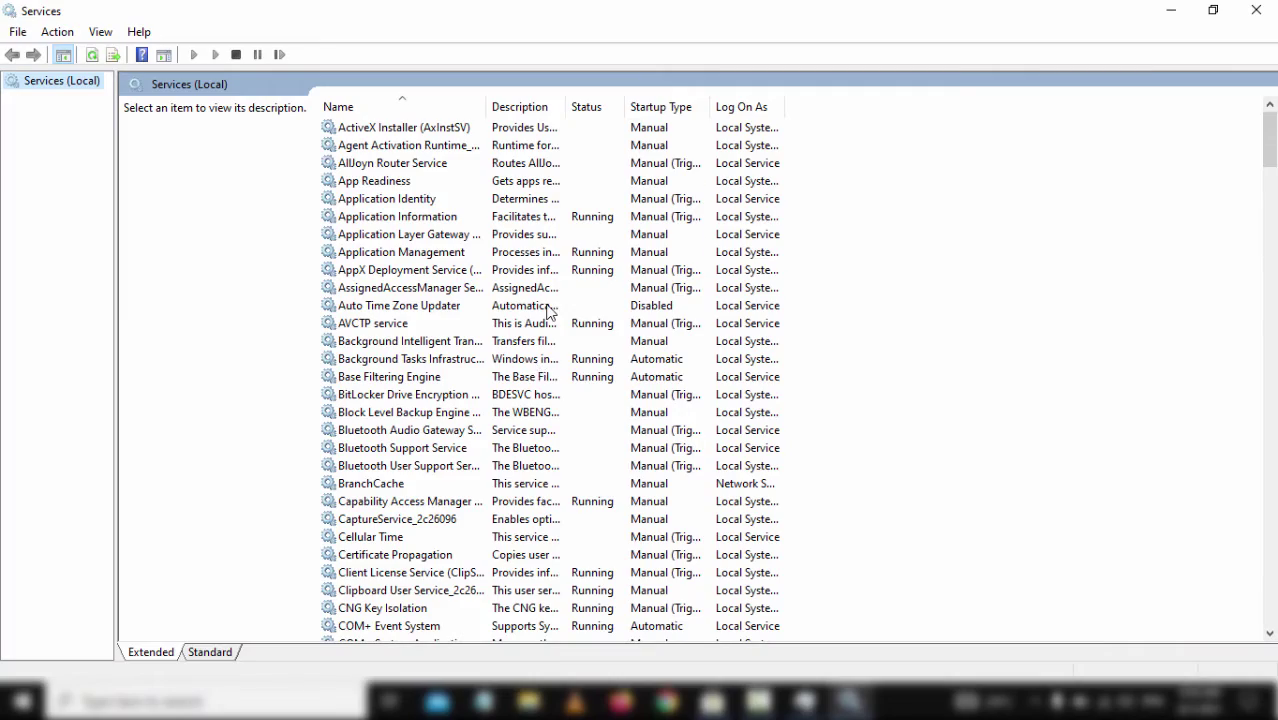
Set the Windows Update service's startup type to Disabled, and close the Services console and Task Manager
scroll(548, 312, down, 20)
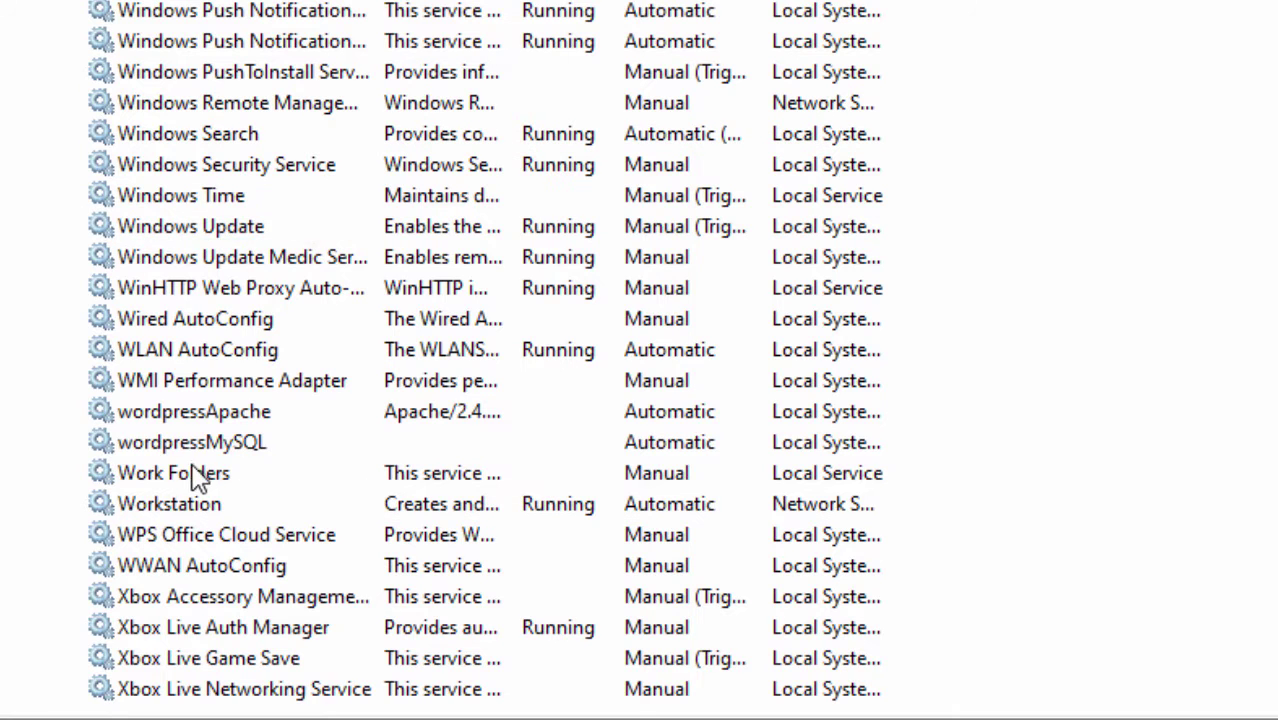
click(300, 228)
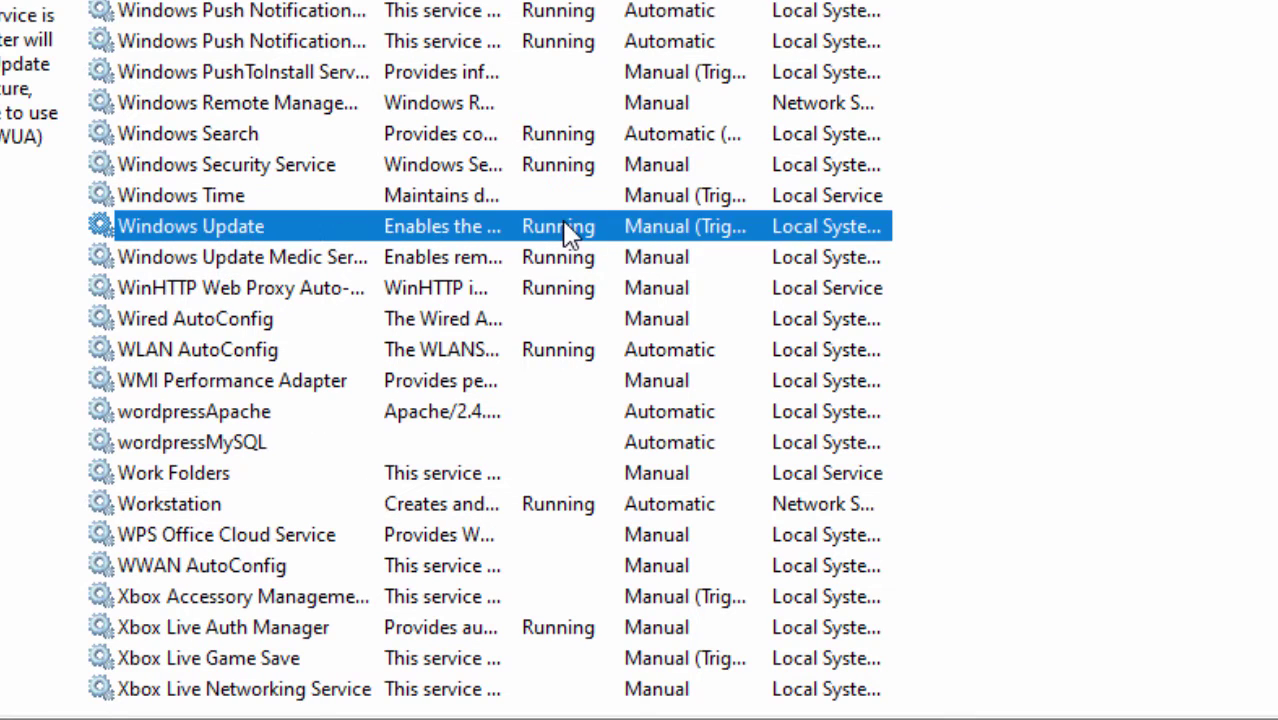
right_click(566, 230)
click(672, 527)
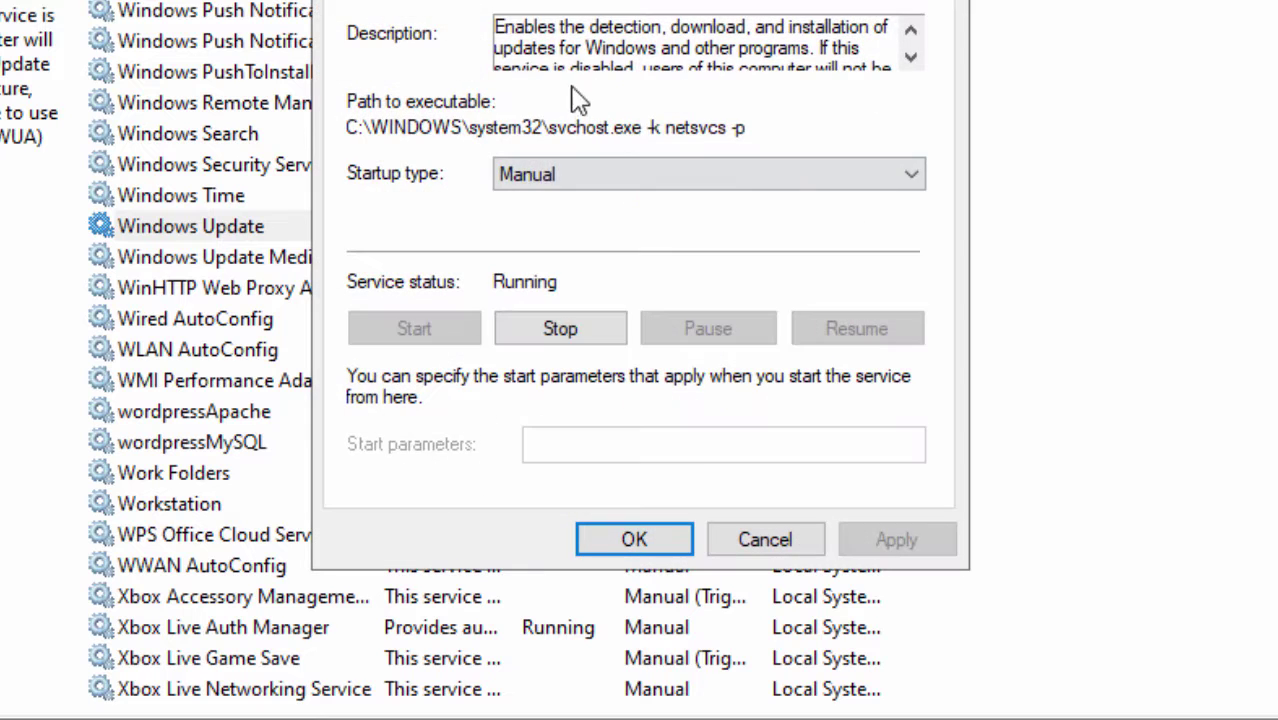
click(685, 178)
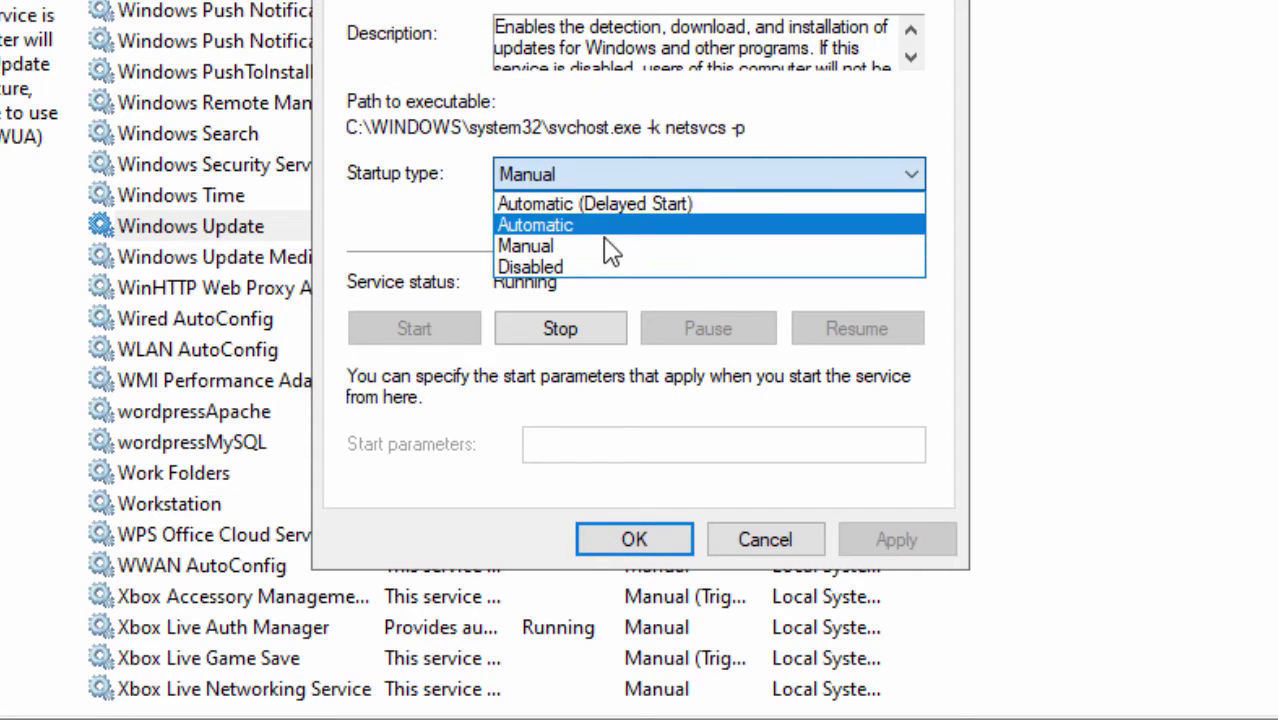
click(612, 267)
click(665, 537)
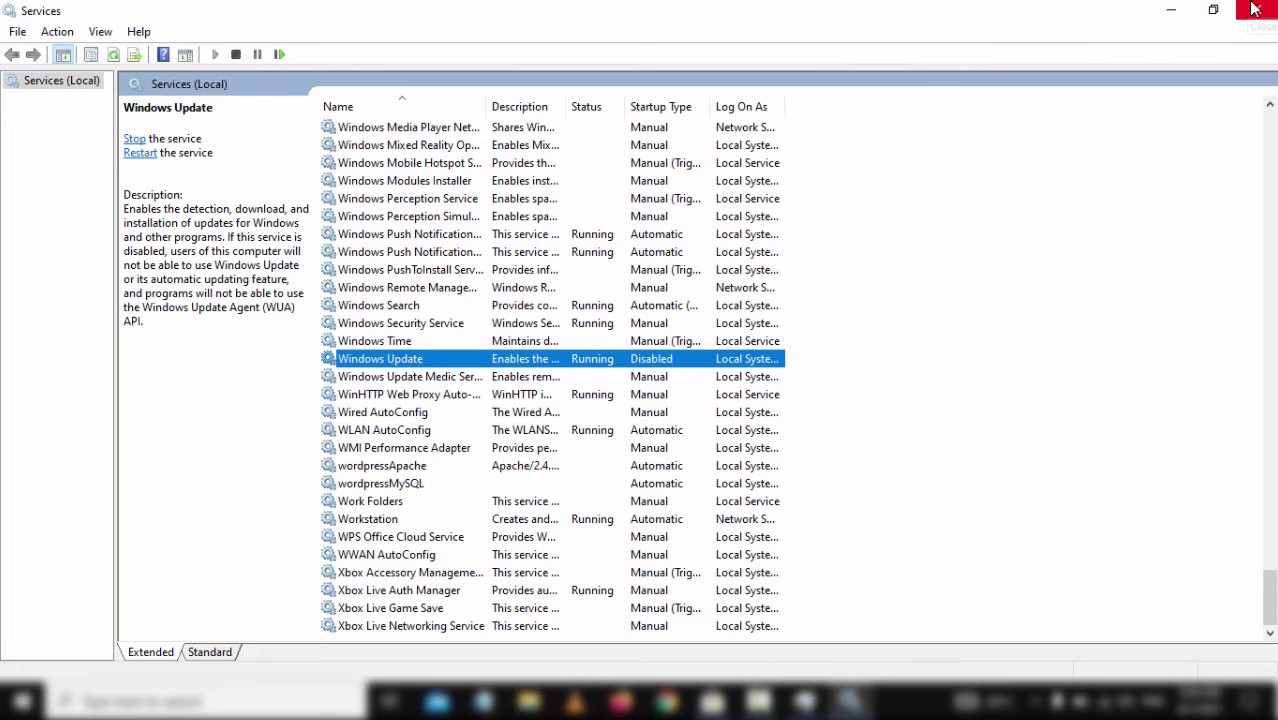
click(1253, 8)
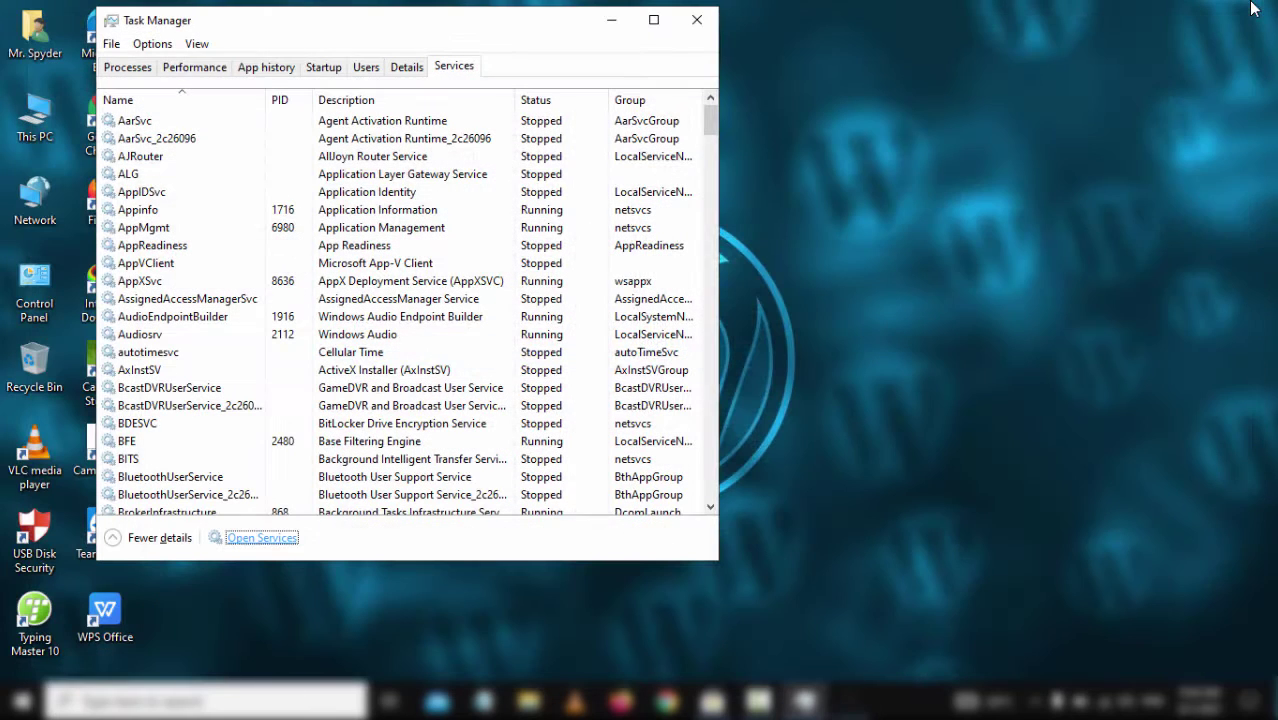
click(697, 21)
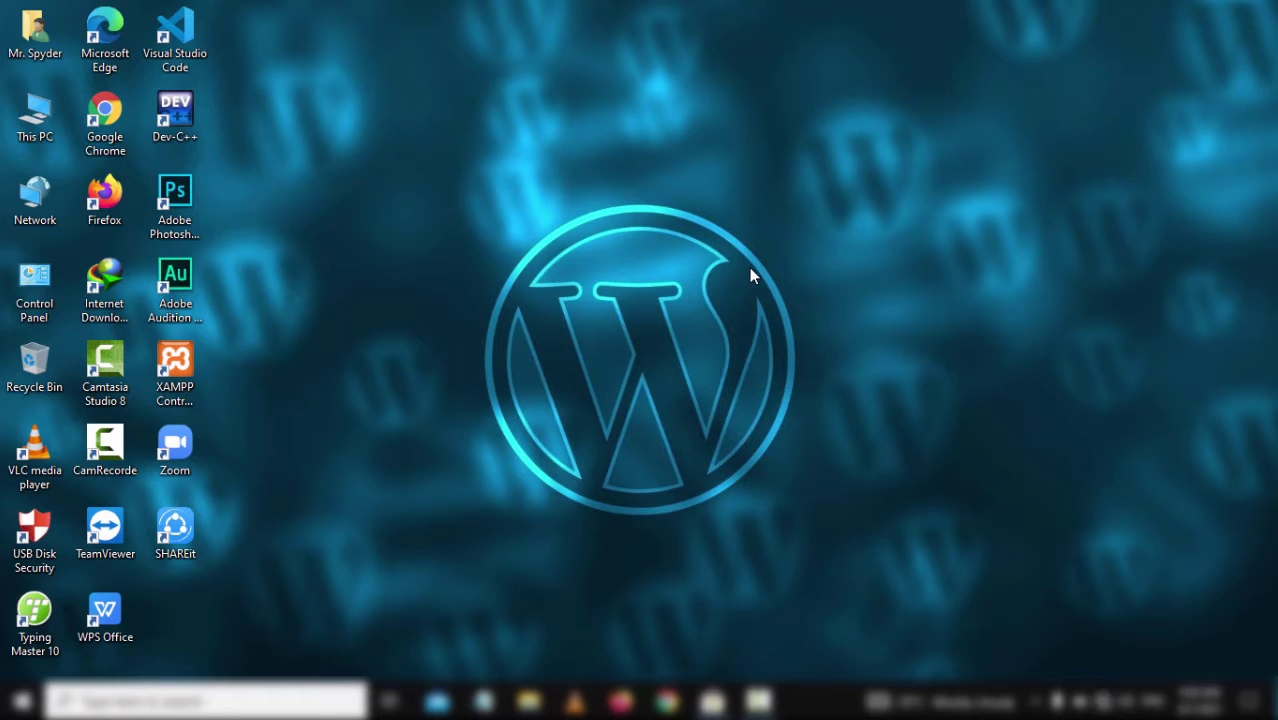
right_click(661, 255)
click(705, 310)
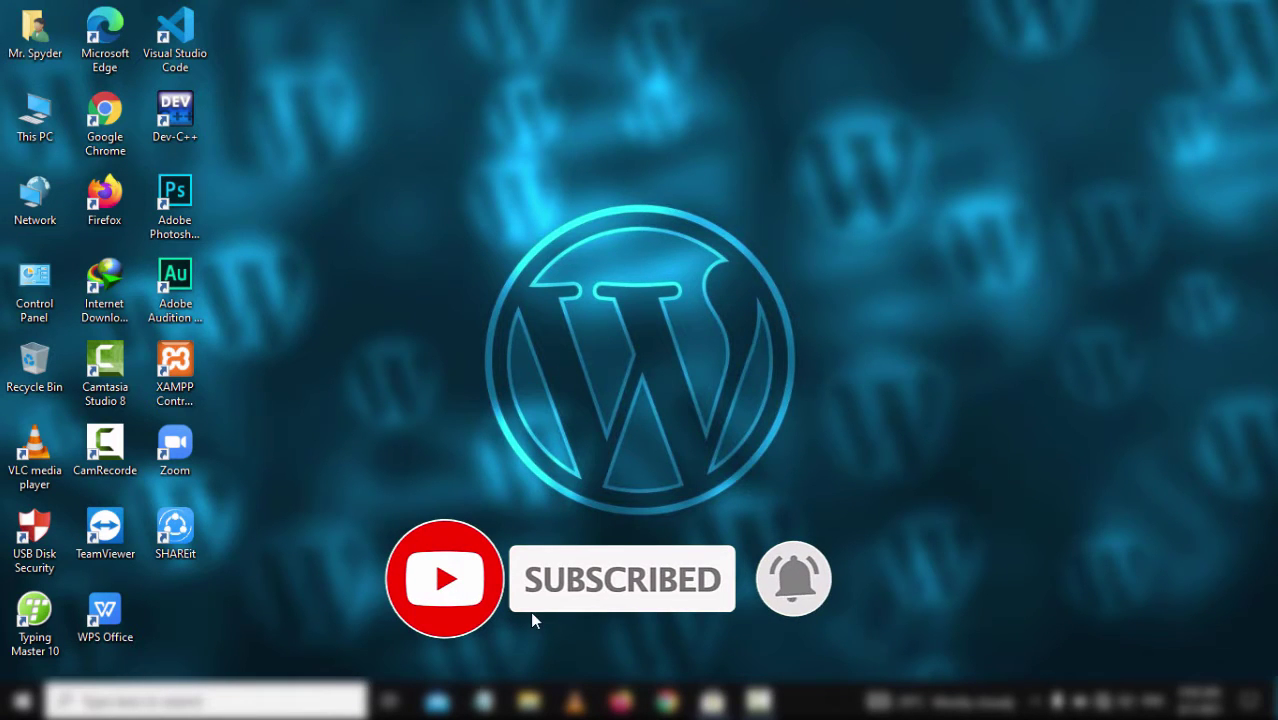
click(12, 701)
click(12, 701)
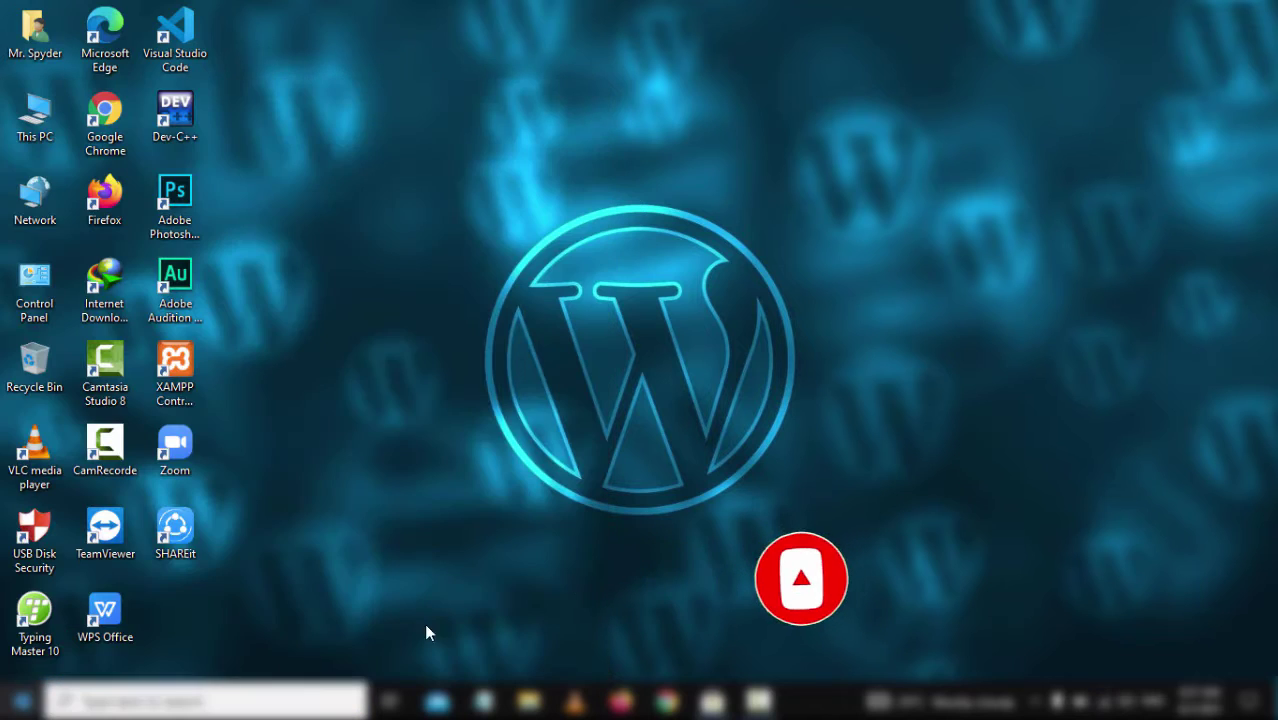
Turn off automatic app updates in the Microsoft Store's settings and close the Store
click(12, 701)
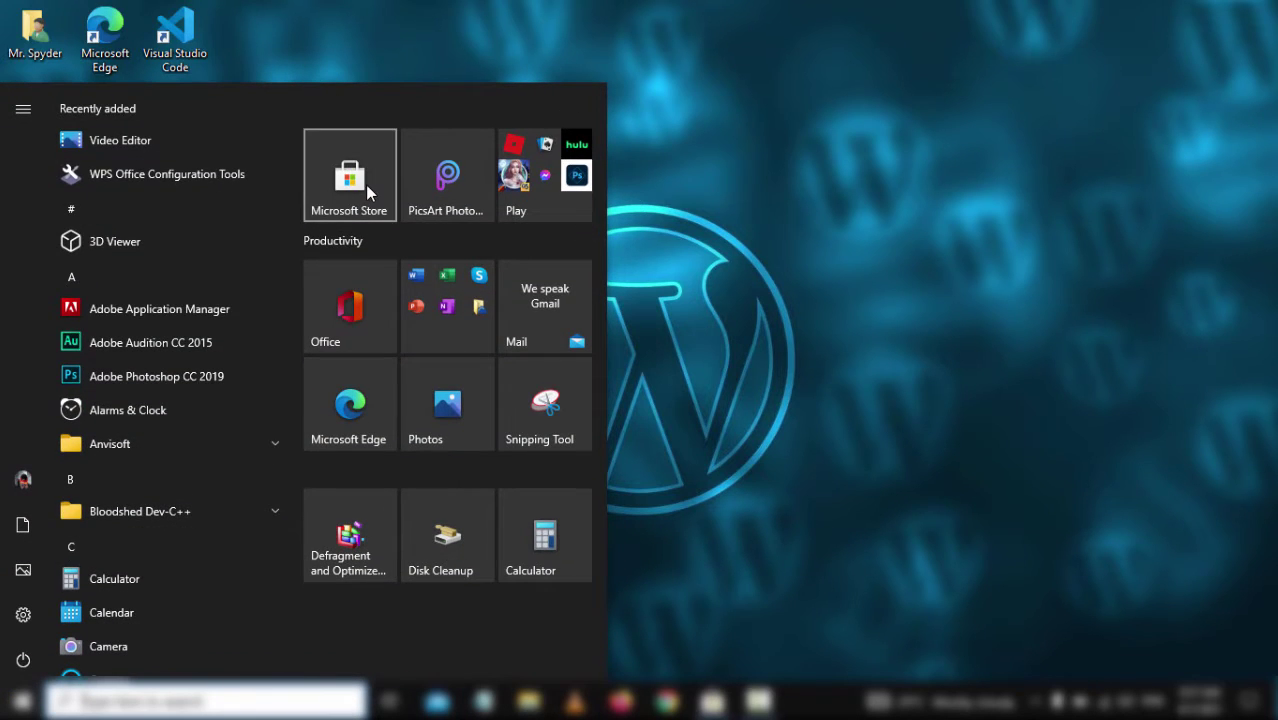
click(692, 267)
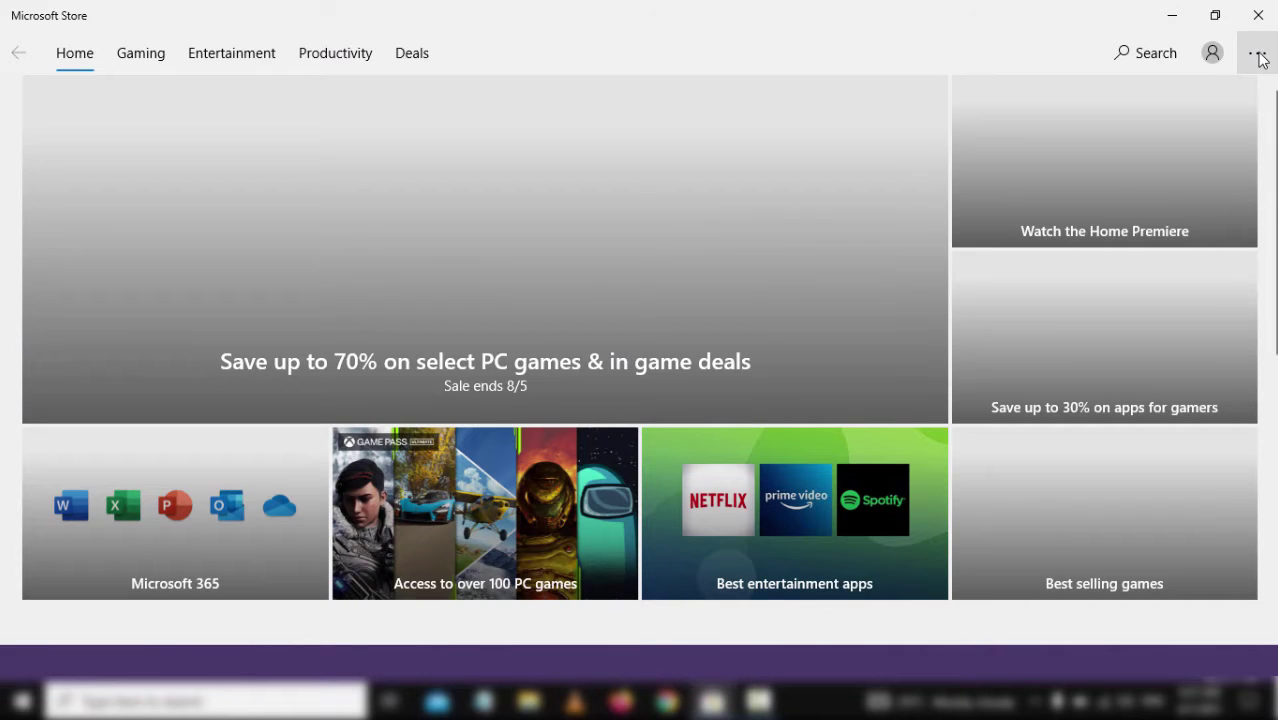
click(1258, 56)
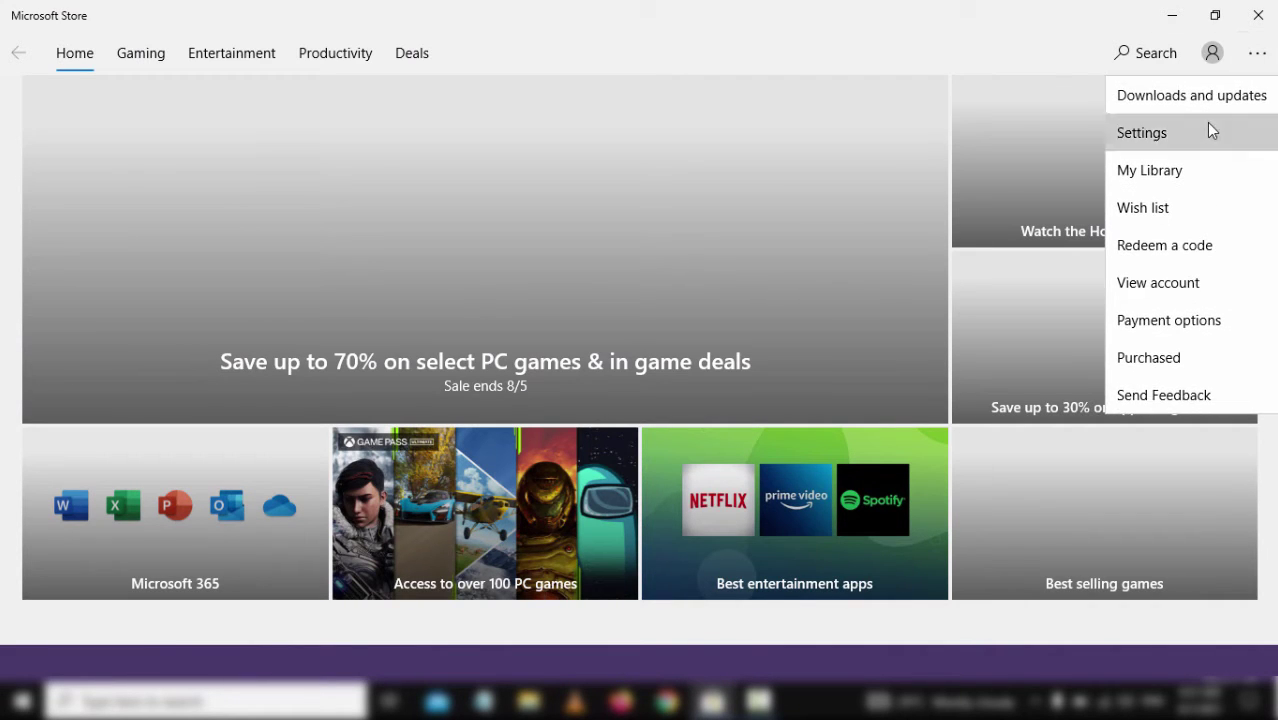
click(1209, 131)
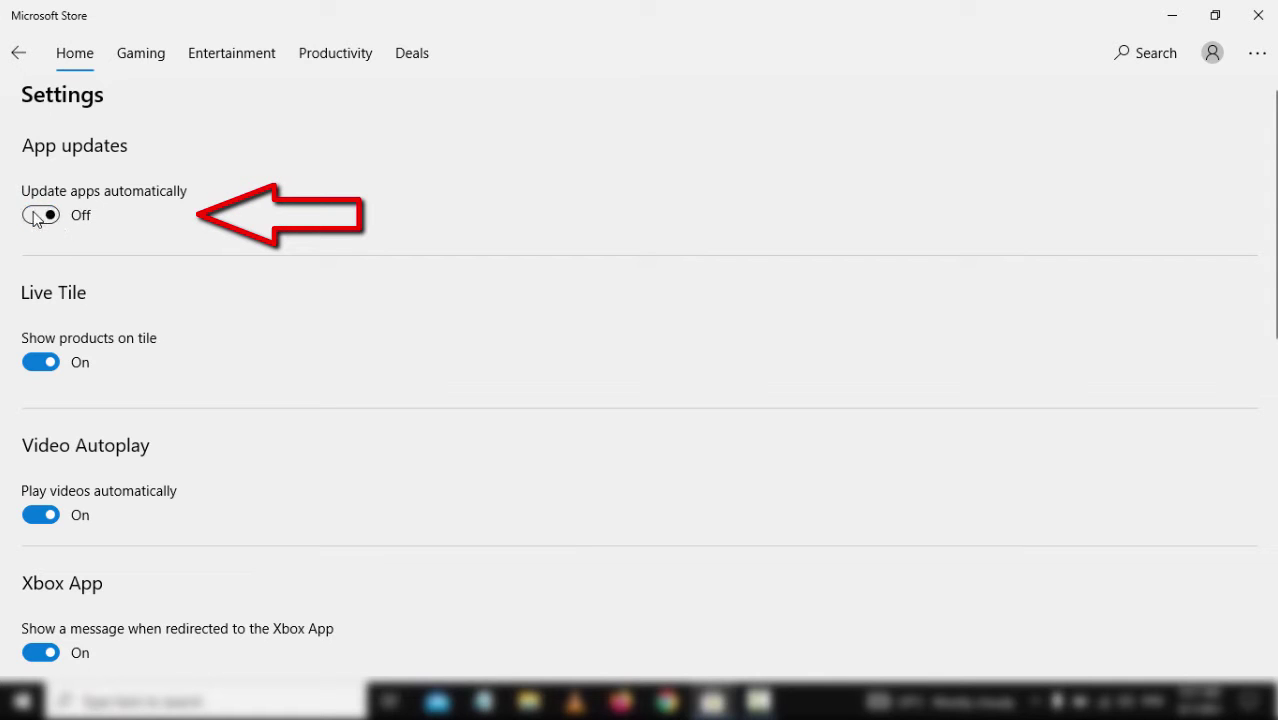
scroll(405, 365, down, 10)
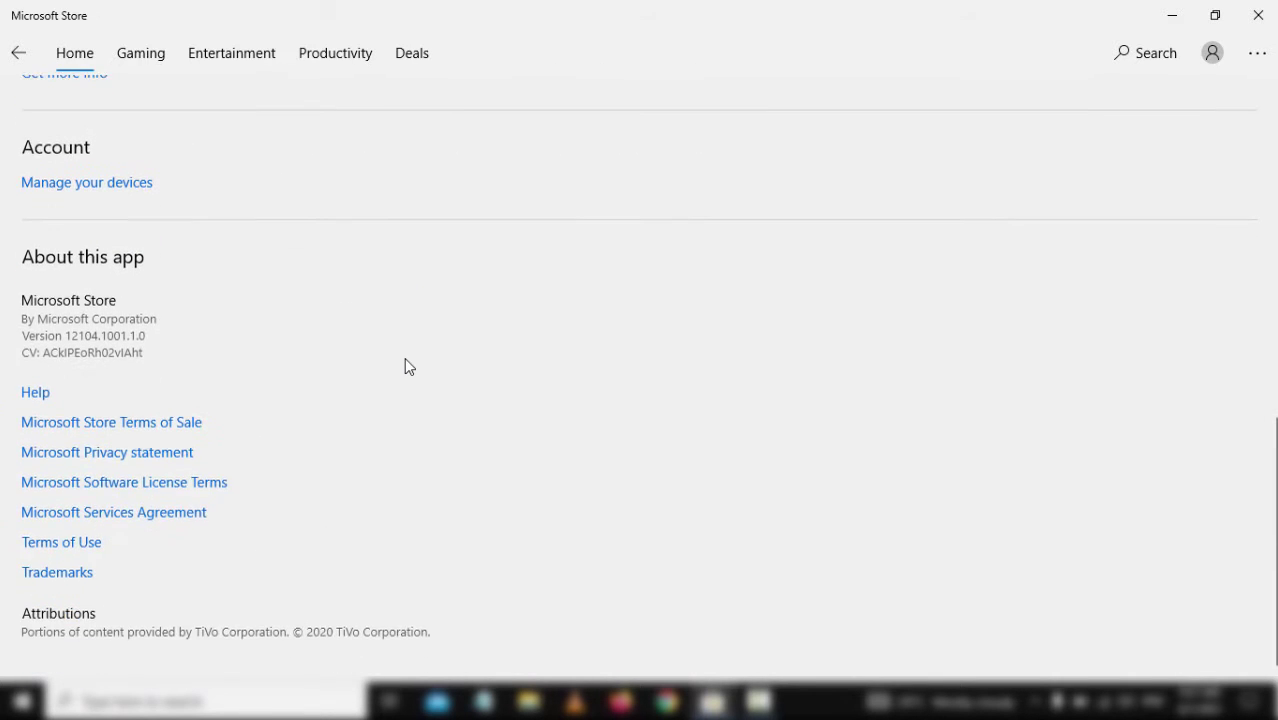
scroll(405, 365, up, 10)
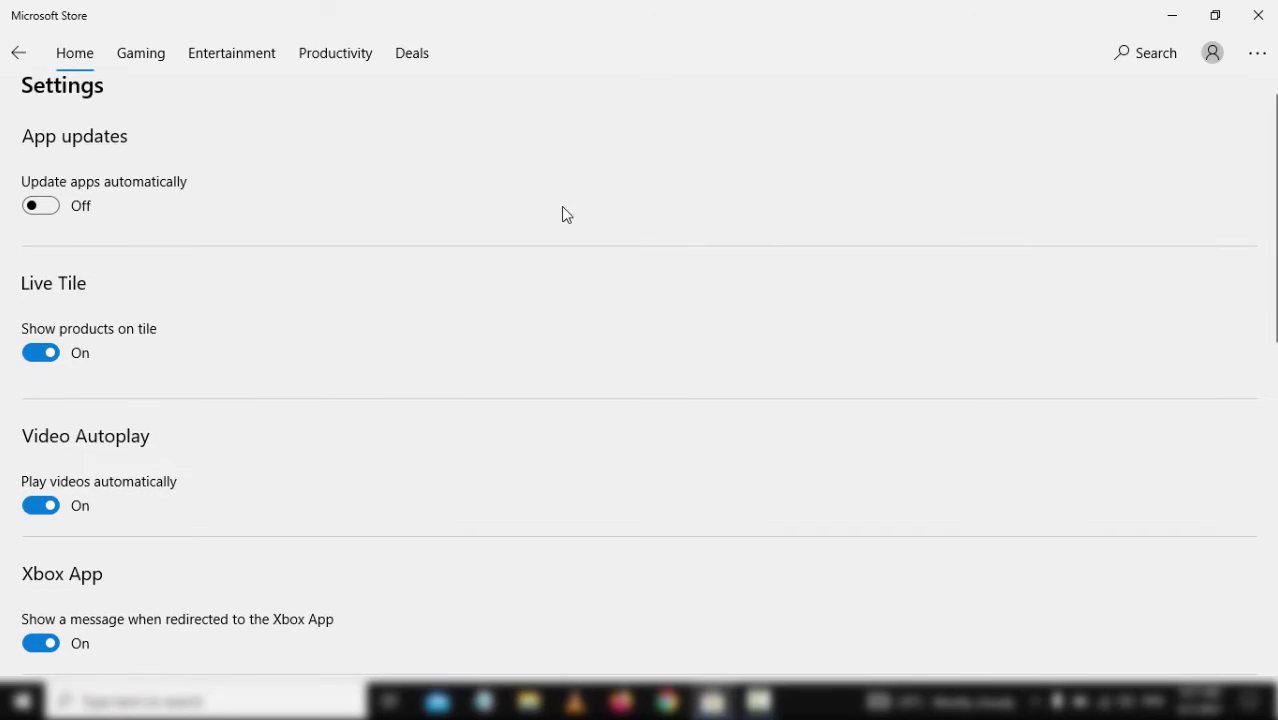
click(1257, 52)
click(1252, 91)
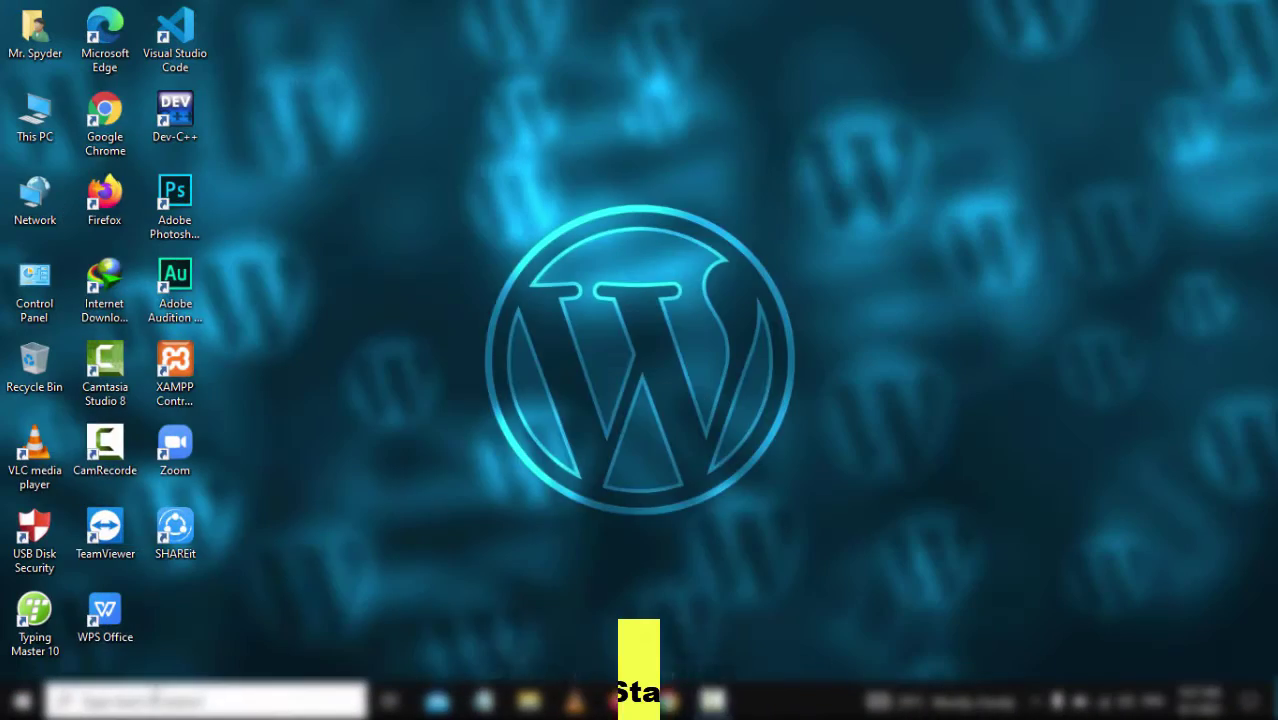
Search for "task" to open Task Manager and display its list of startup apps
click(155, 700)
text(task)
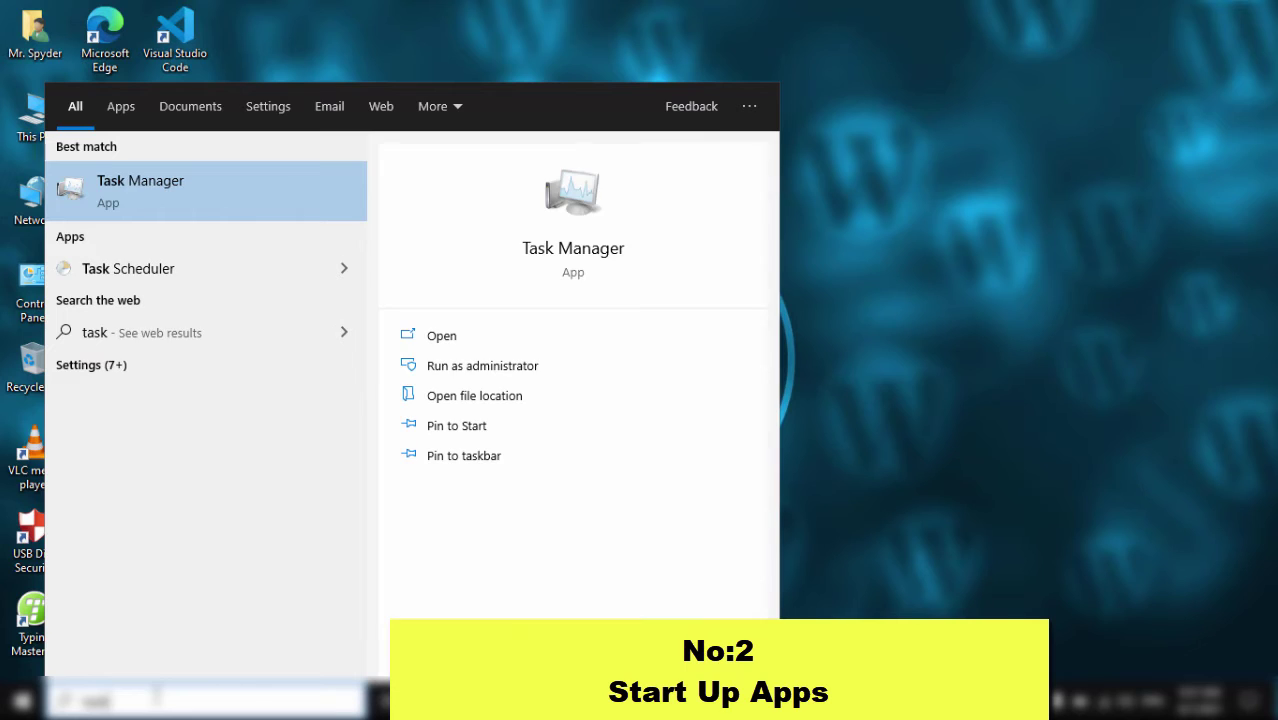
key(Return)
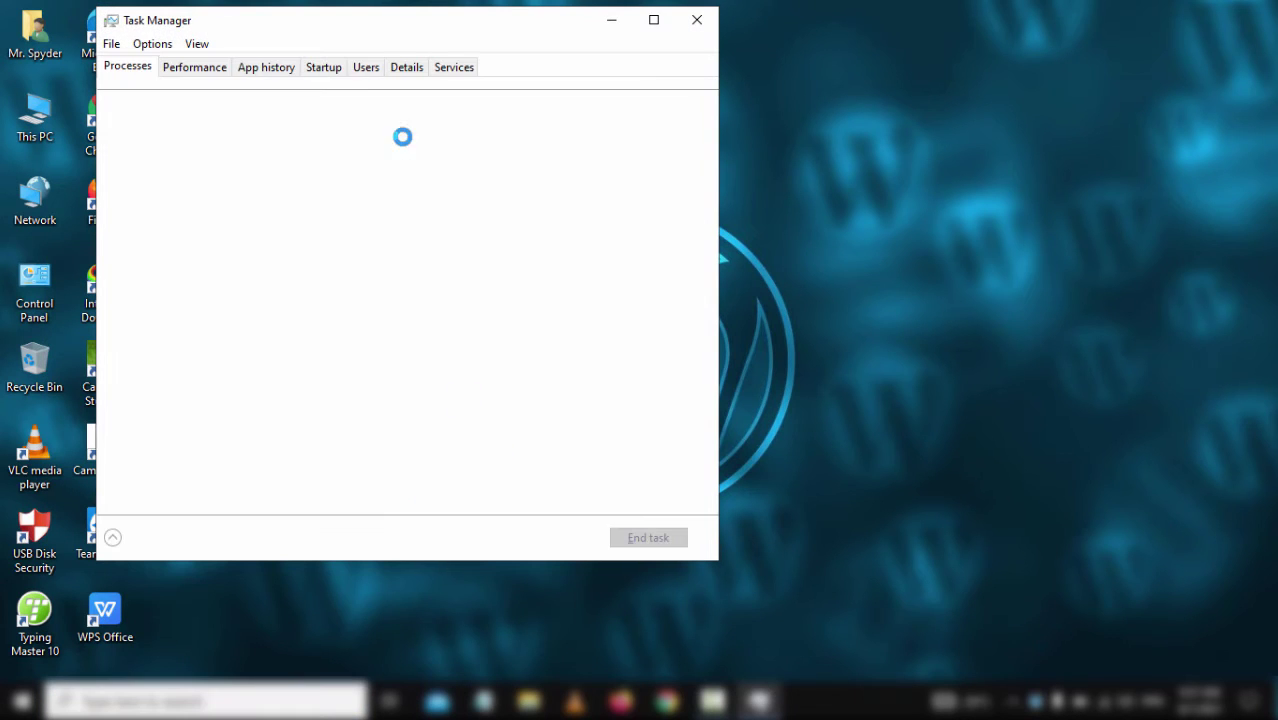
click(340, 72)
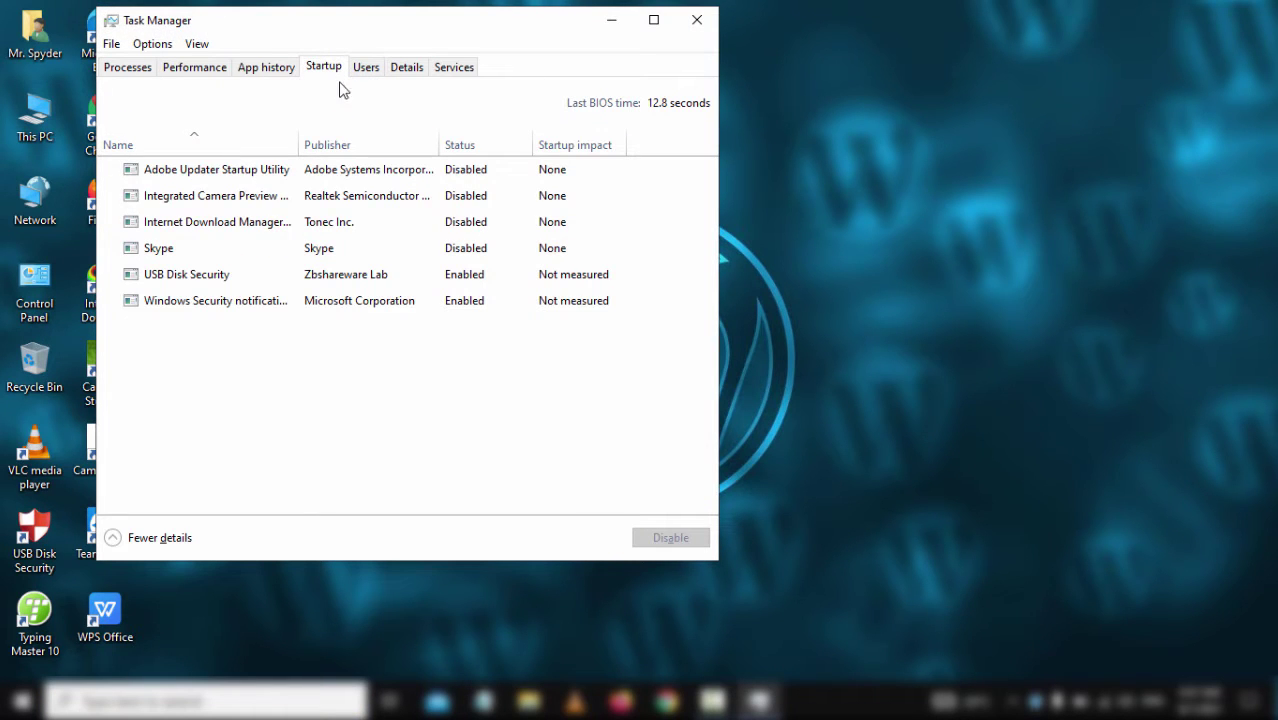
Examine which startup apps are enabled or disabled, comparing entries such as Integrated Camera Preview, Skype and USB Disk Security
click(464, 182)
click(473, 200)
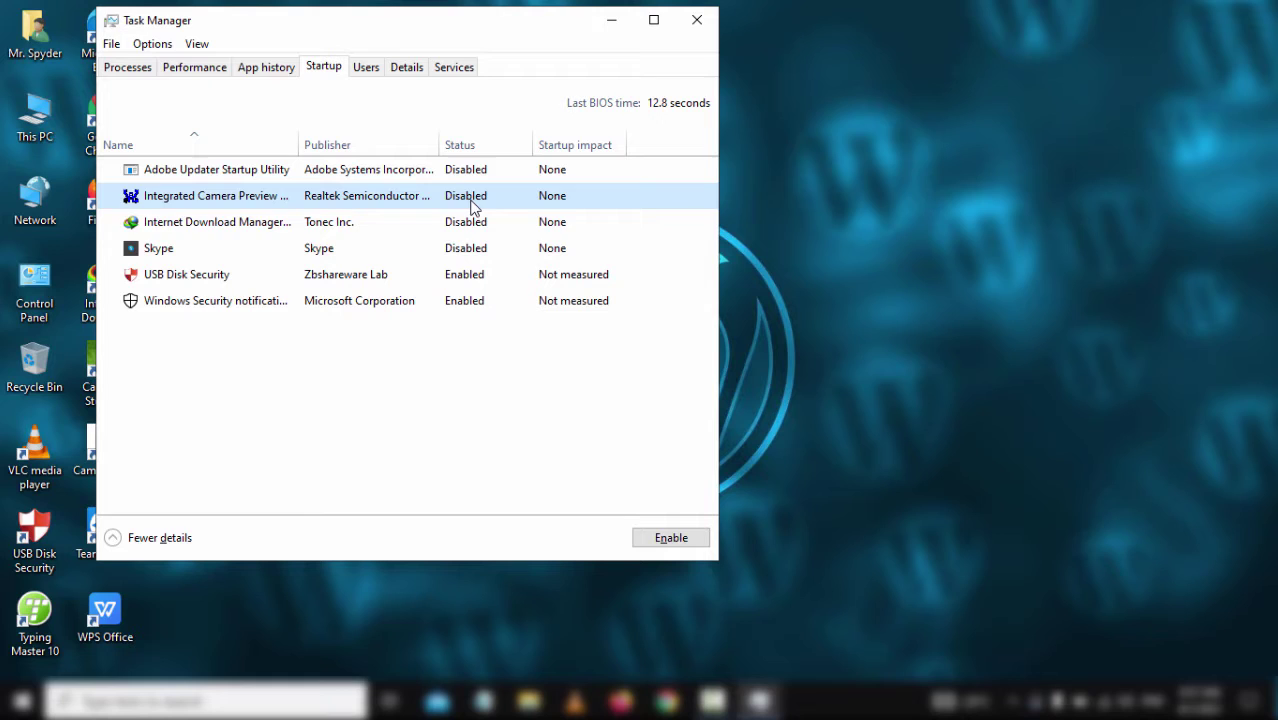
click(474, 252)
click(476, 274)
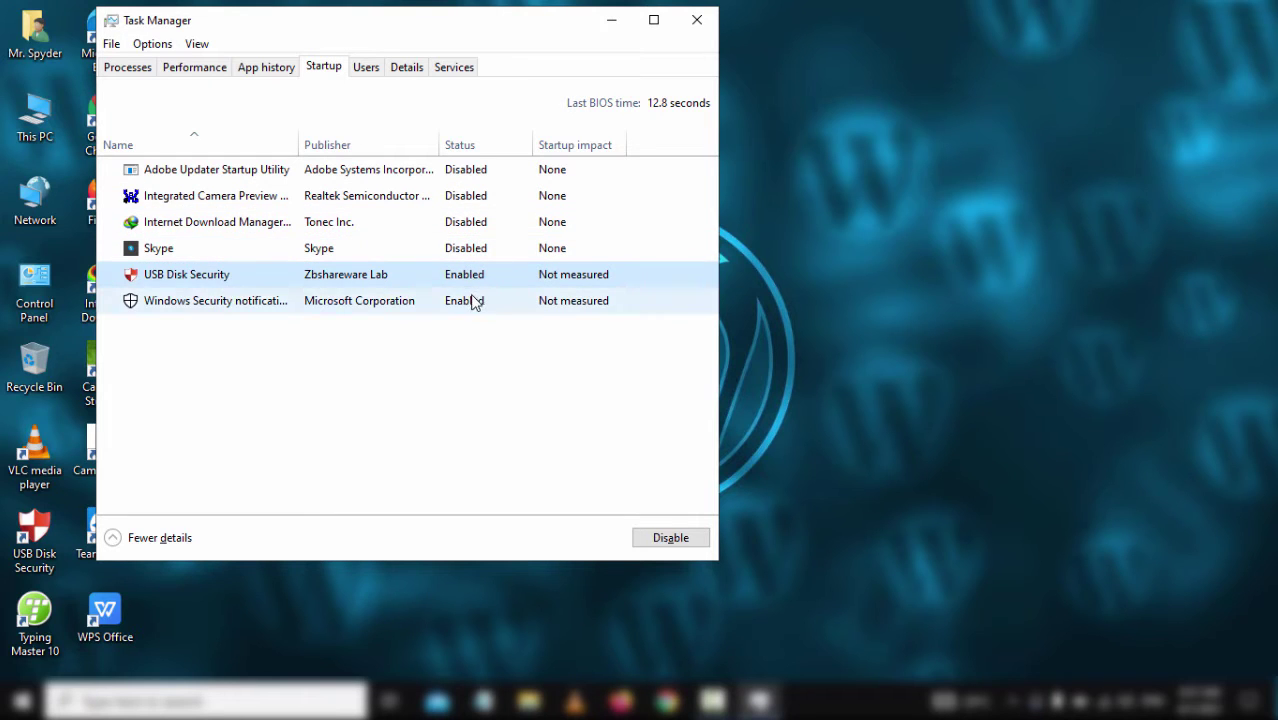
click(455, 173)
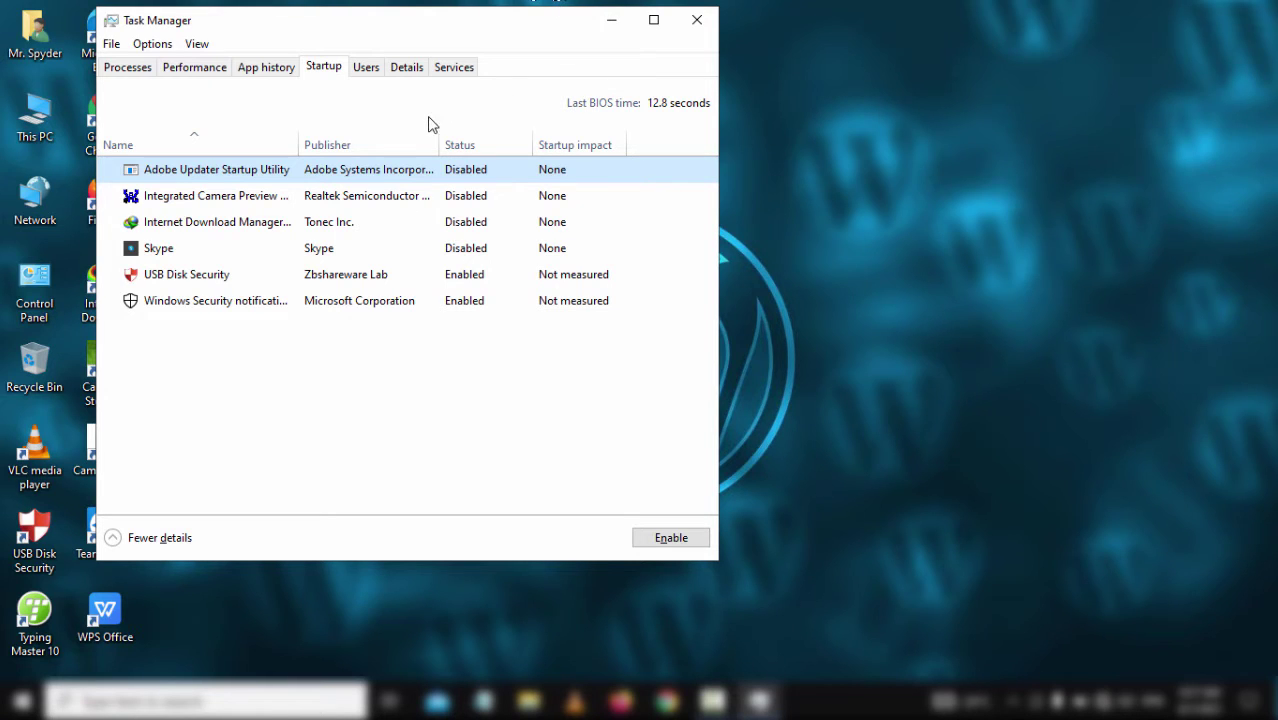
click(368, 74)
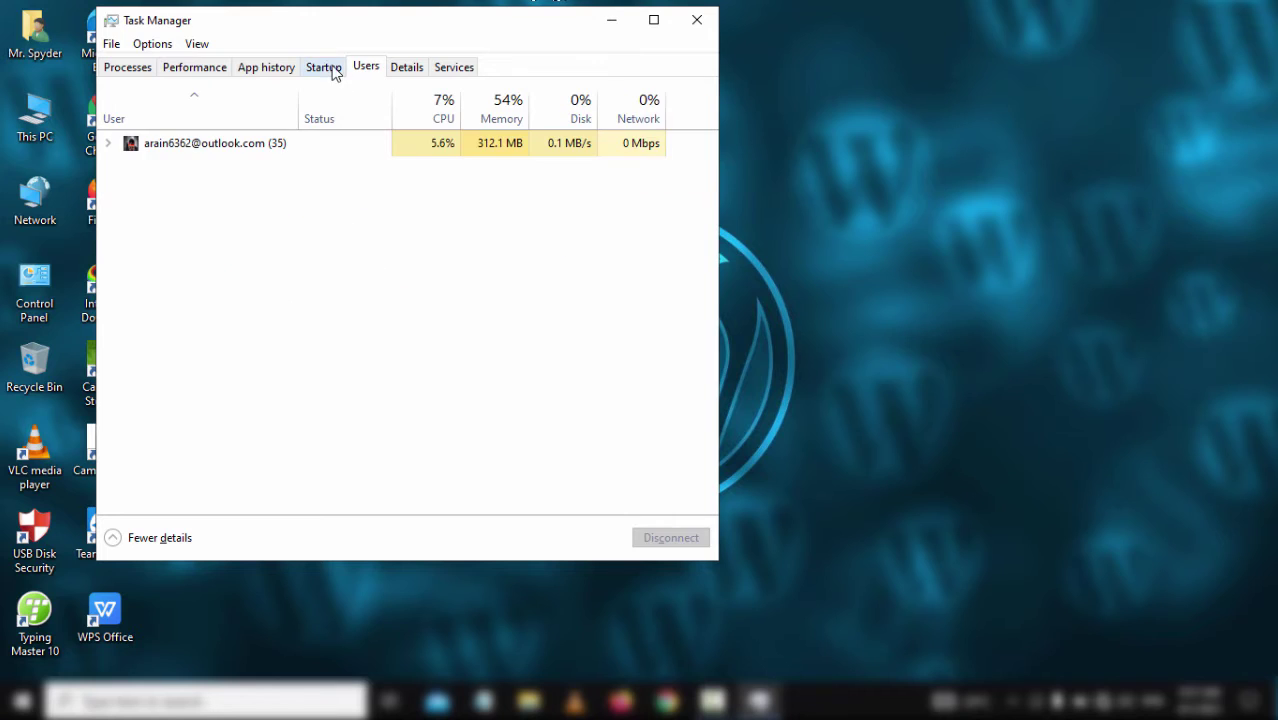
click(325, 68)
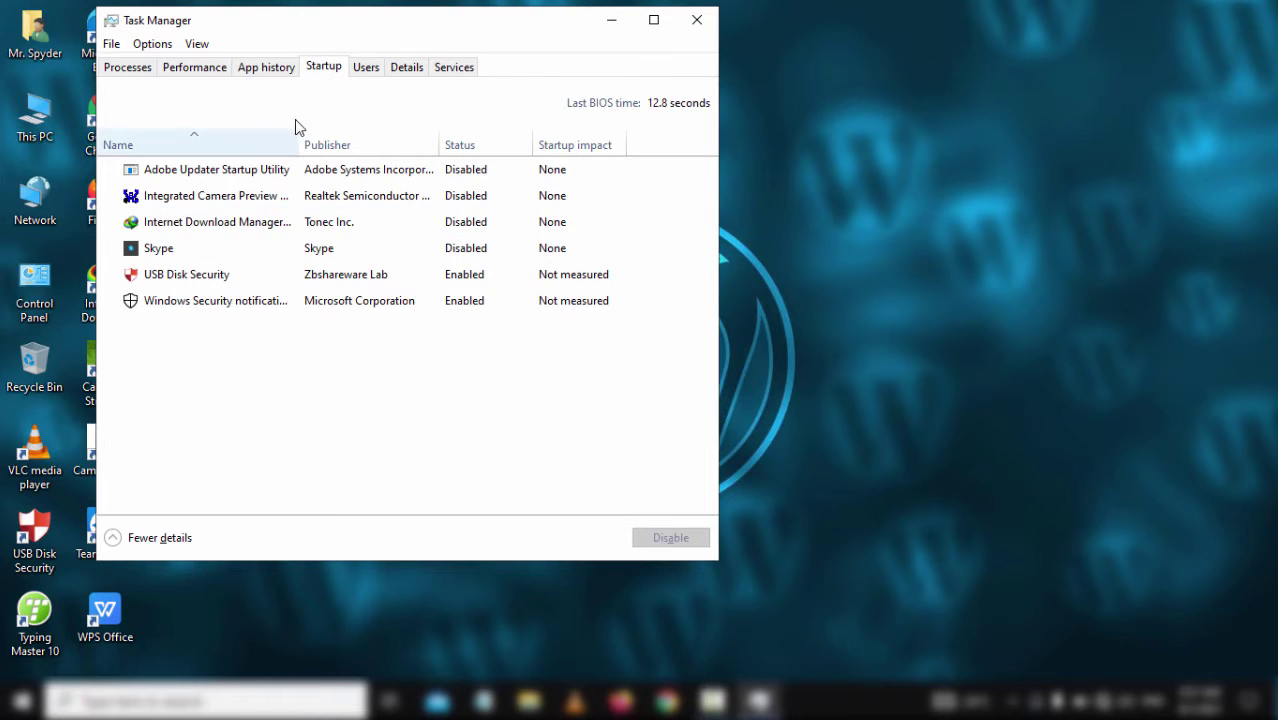
click(280, 74)
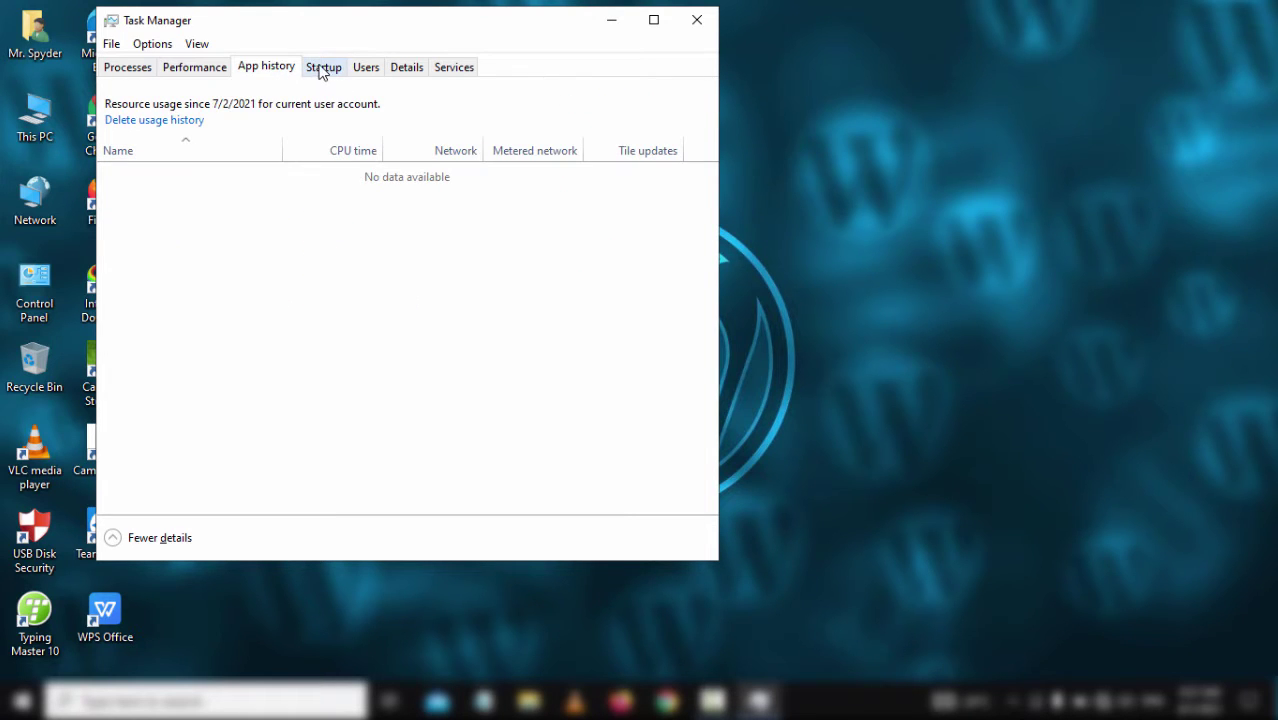
click(319, 72)
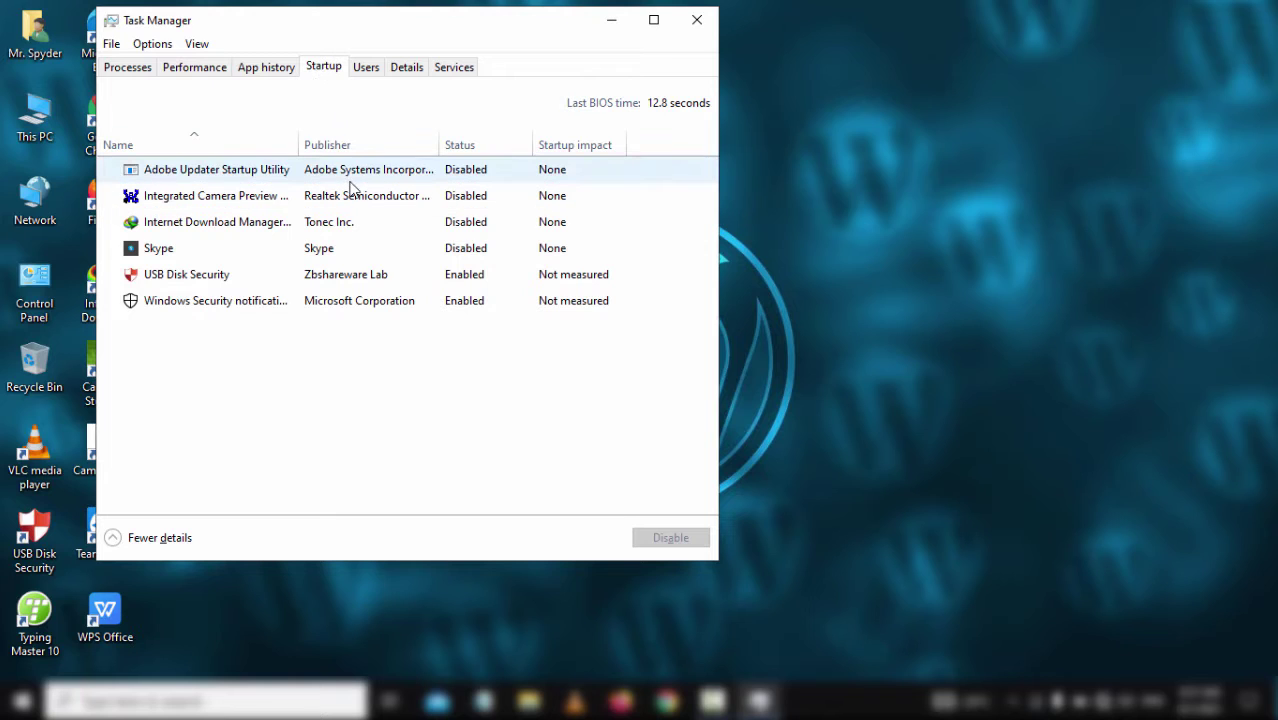
Examine the options for changing the startup status of Adobe Updater Startup Utility
click(395, 171)
right_click(395, 172)
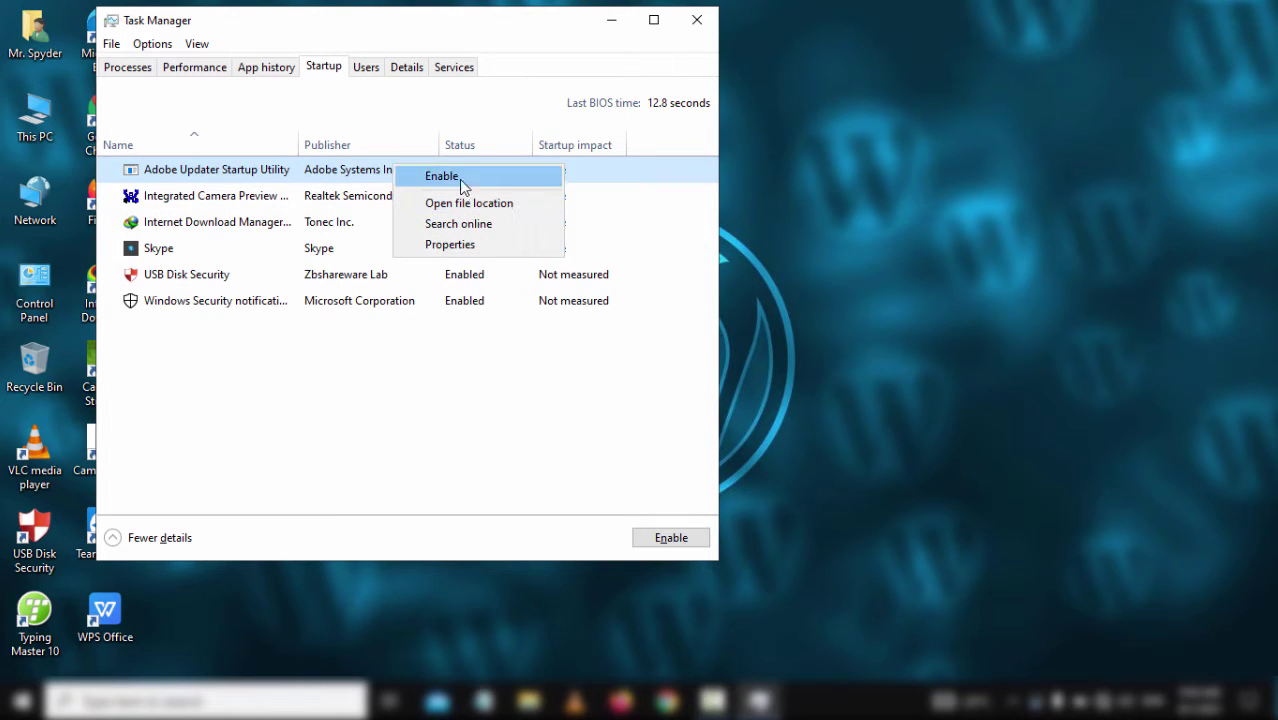
click(463, 379)
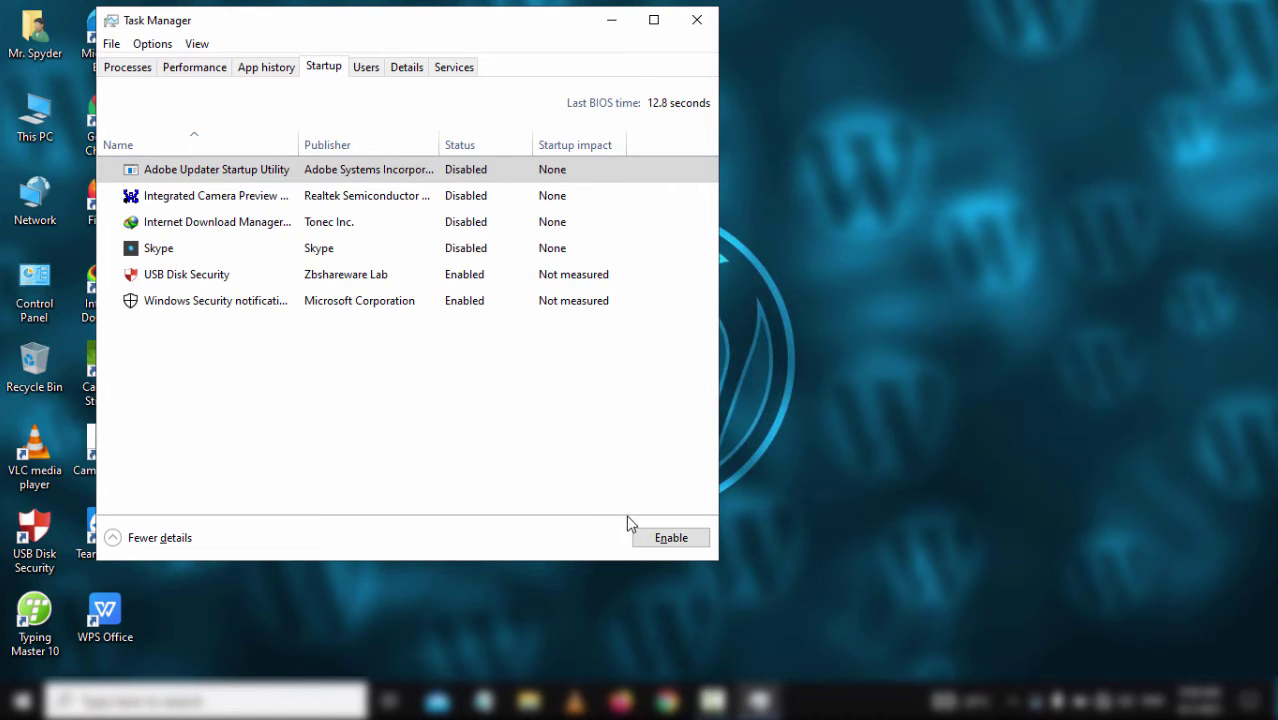
click(651, 535)
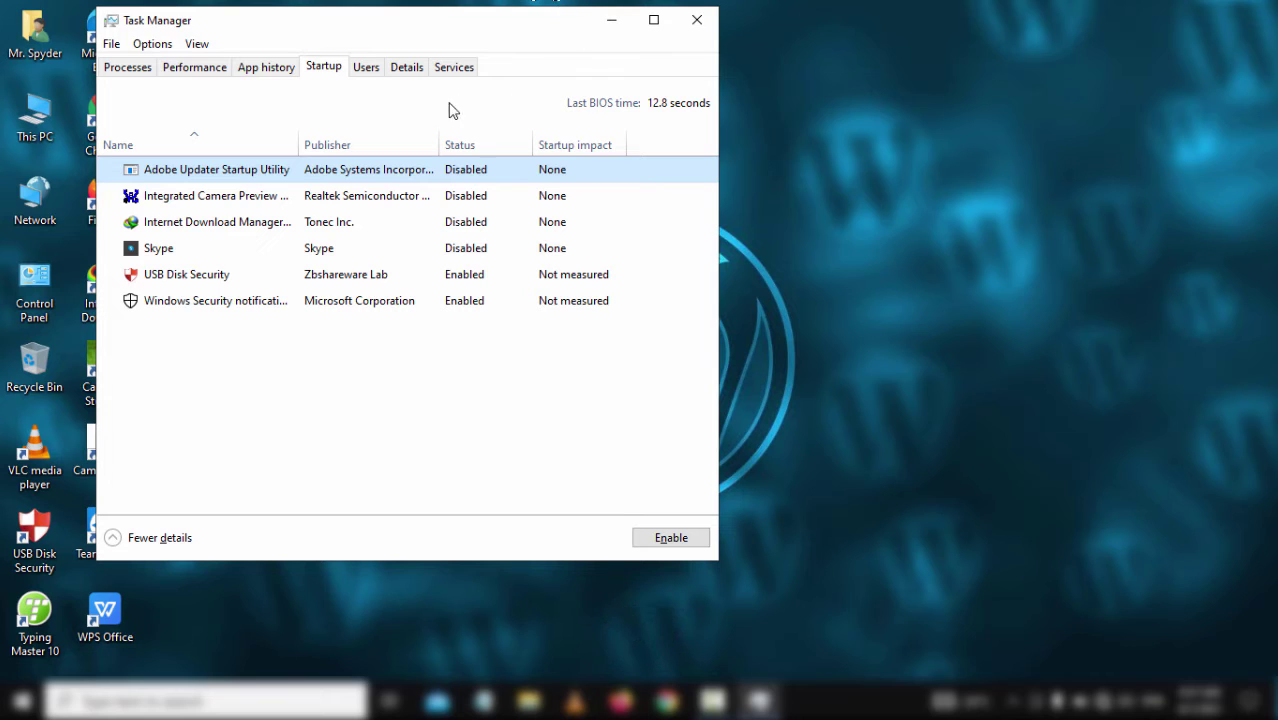
click(366, 68)
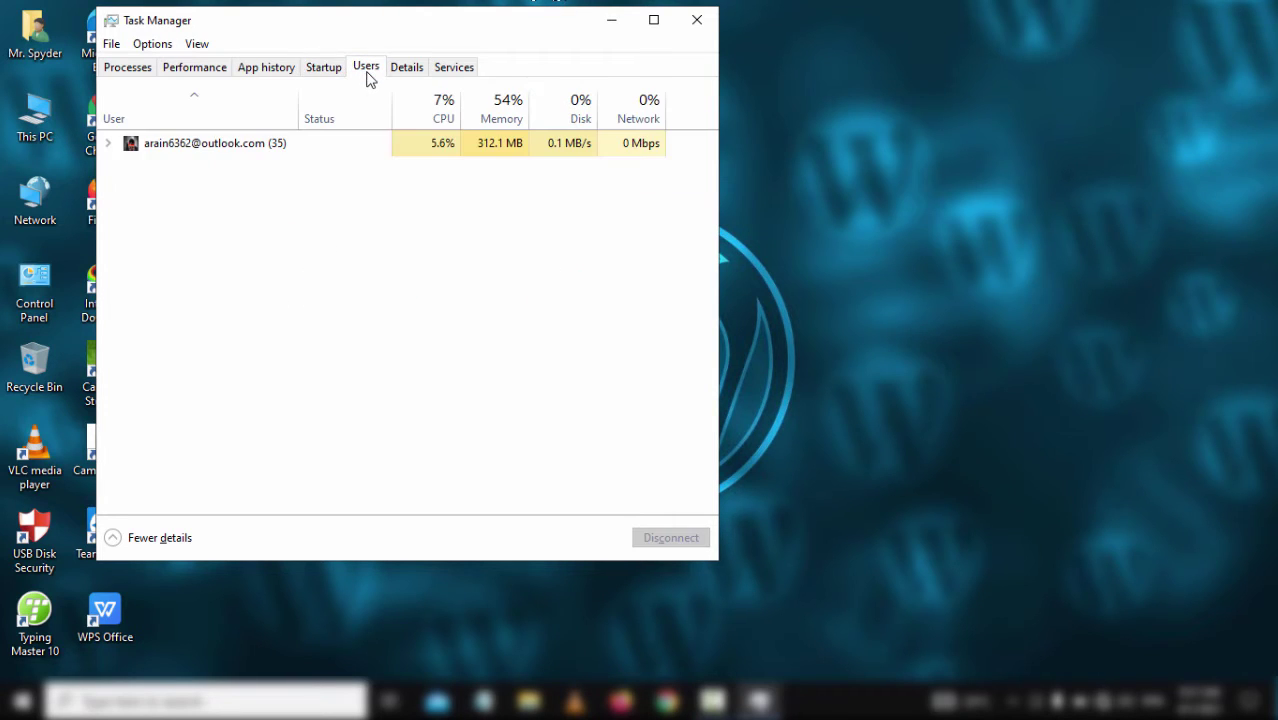
click(324, 68)
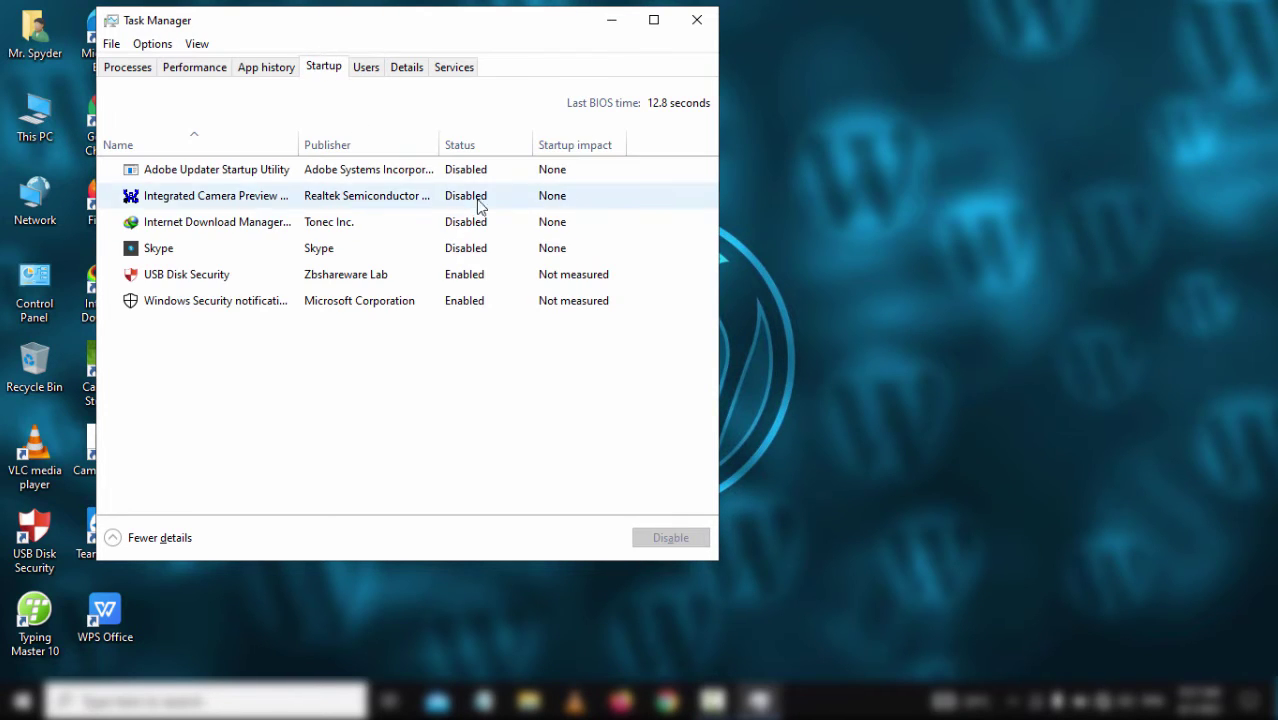
click(270, 68)
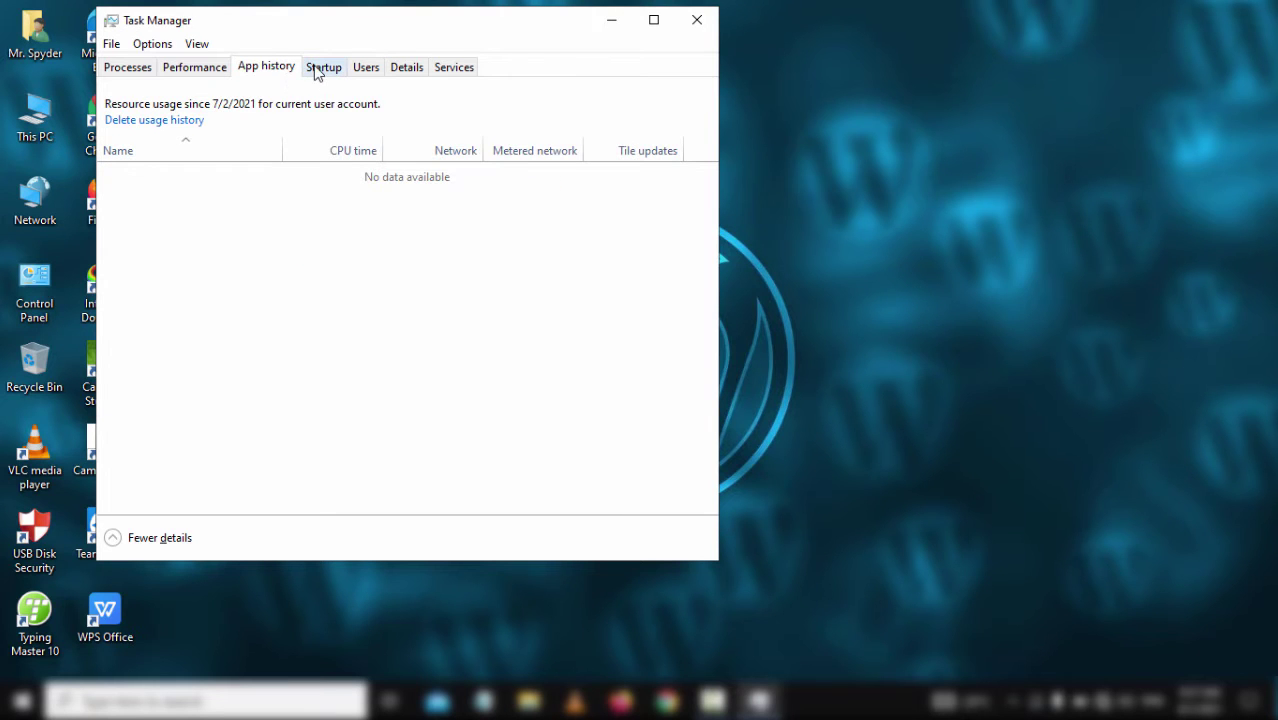
click(318, 69)
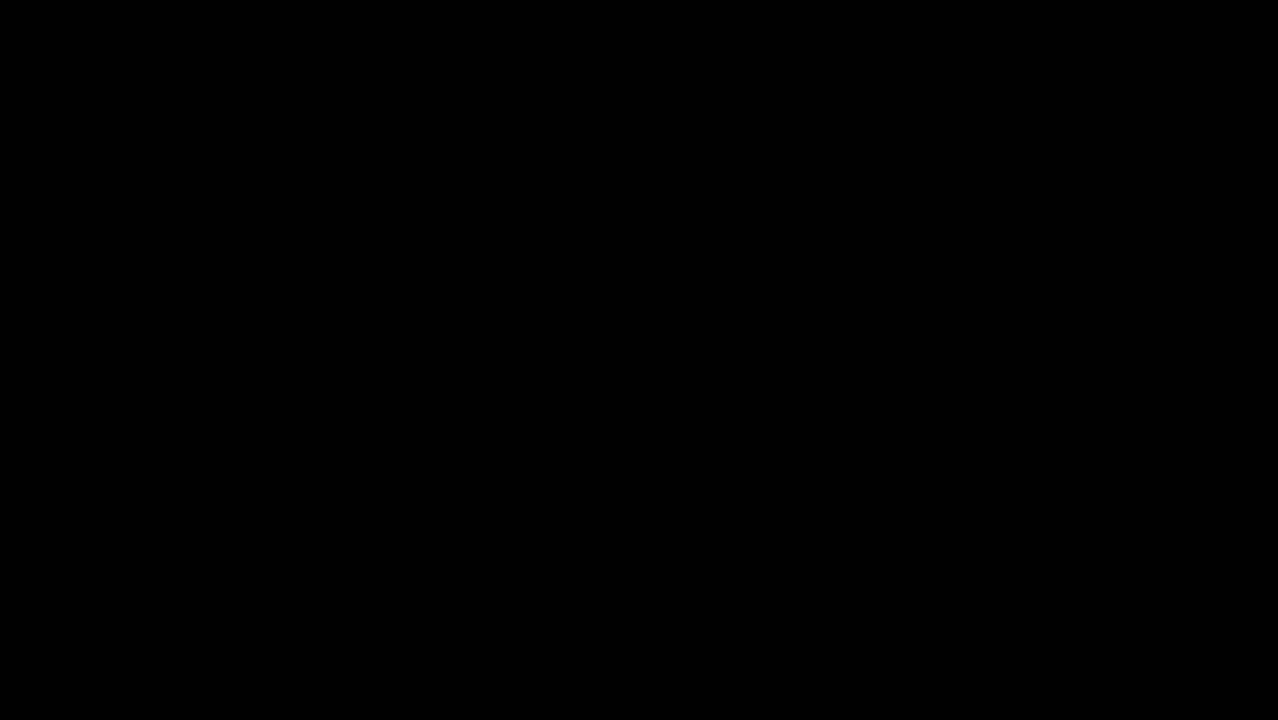
Refresh the desktop, and briefly open the action center to view its notifications
right_click(601, 116)
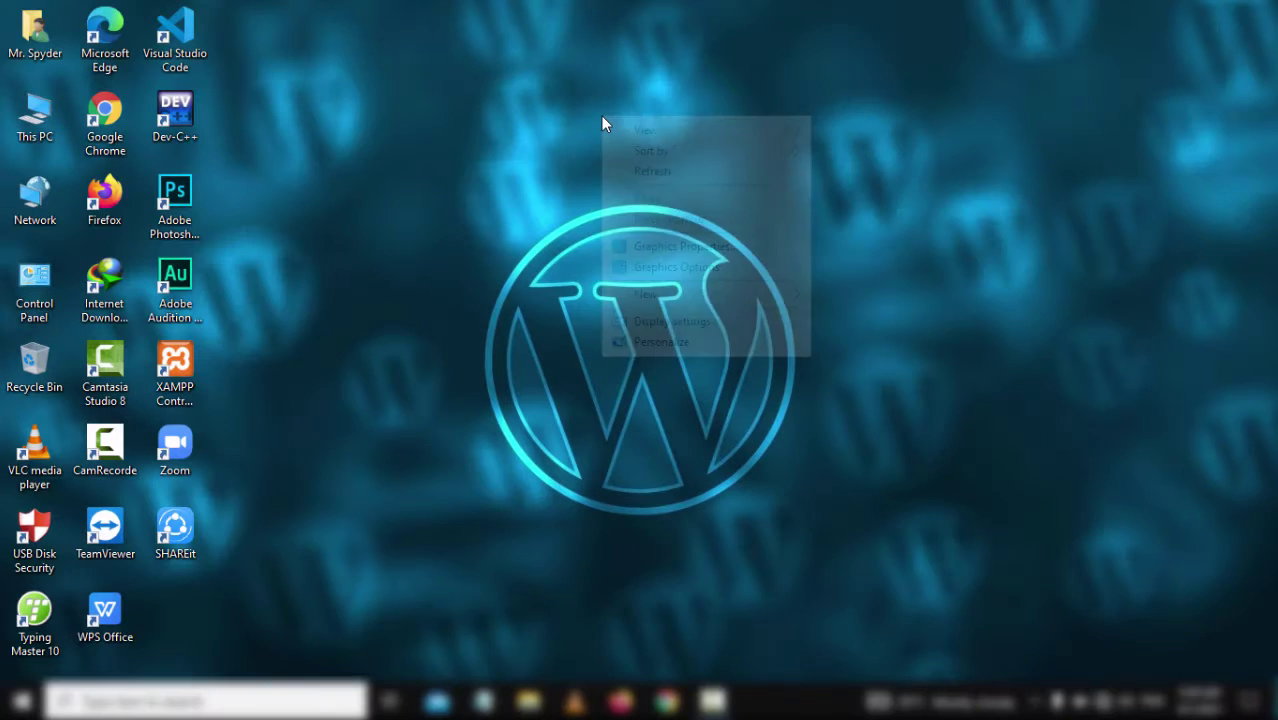
click(632, 171)
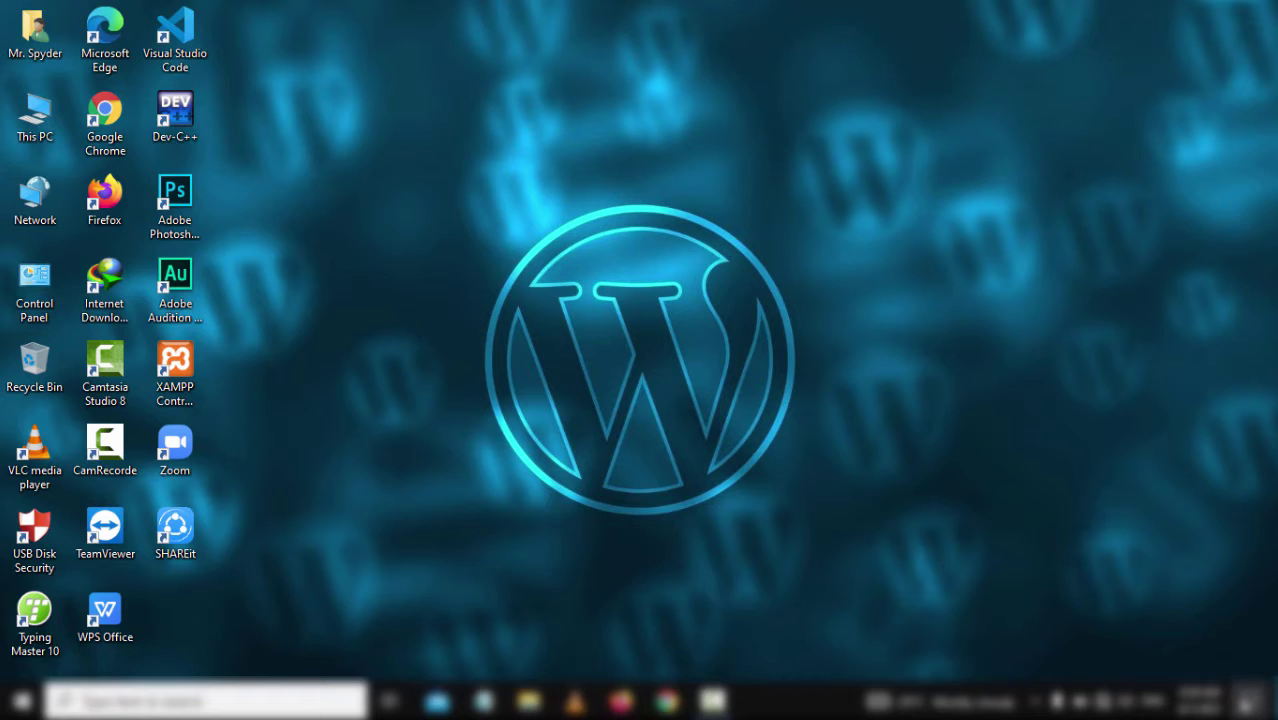
click(1248, 702)
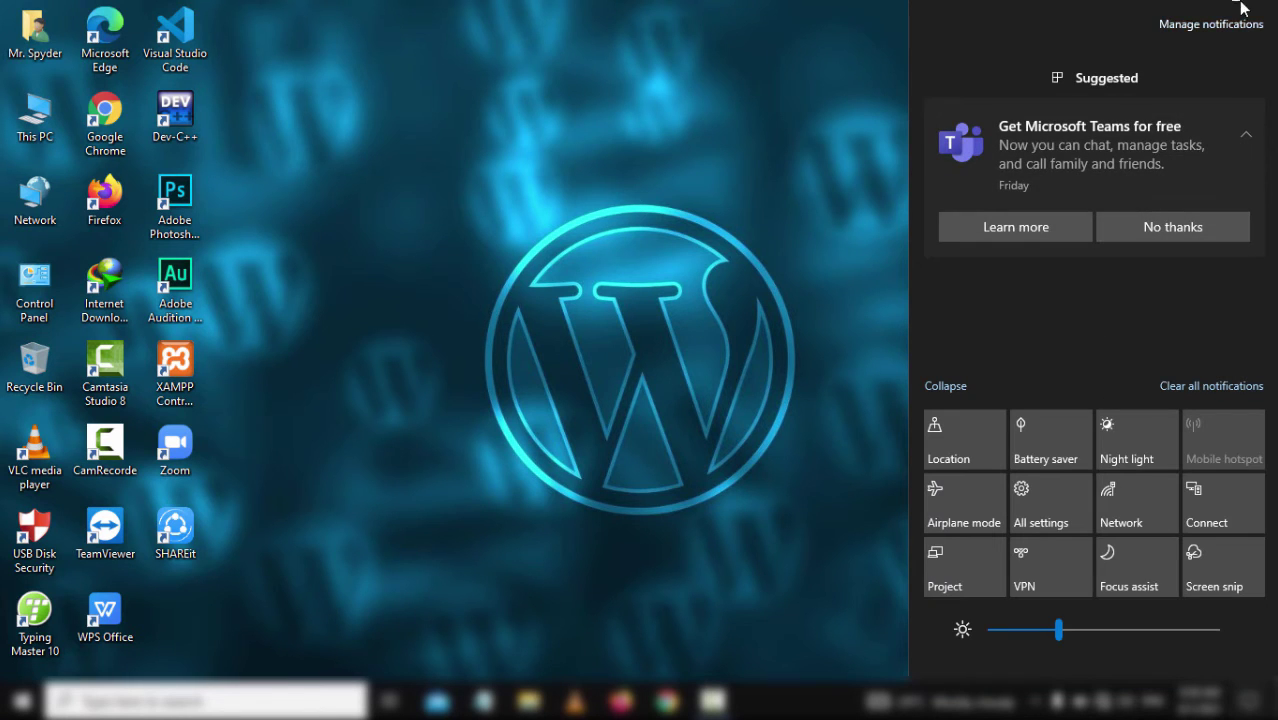
click(1248, 702)
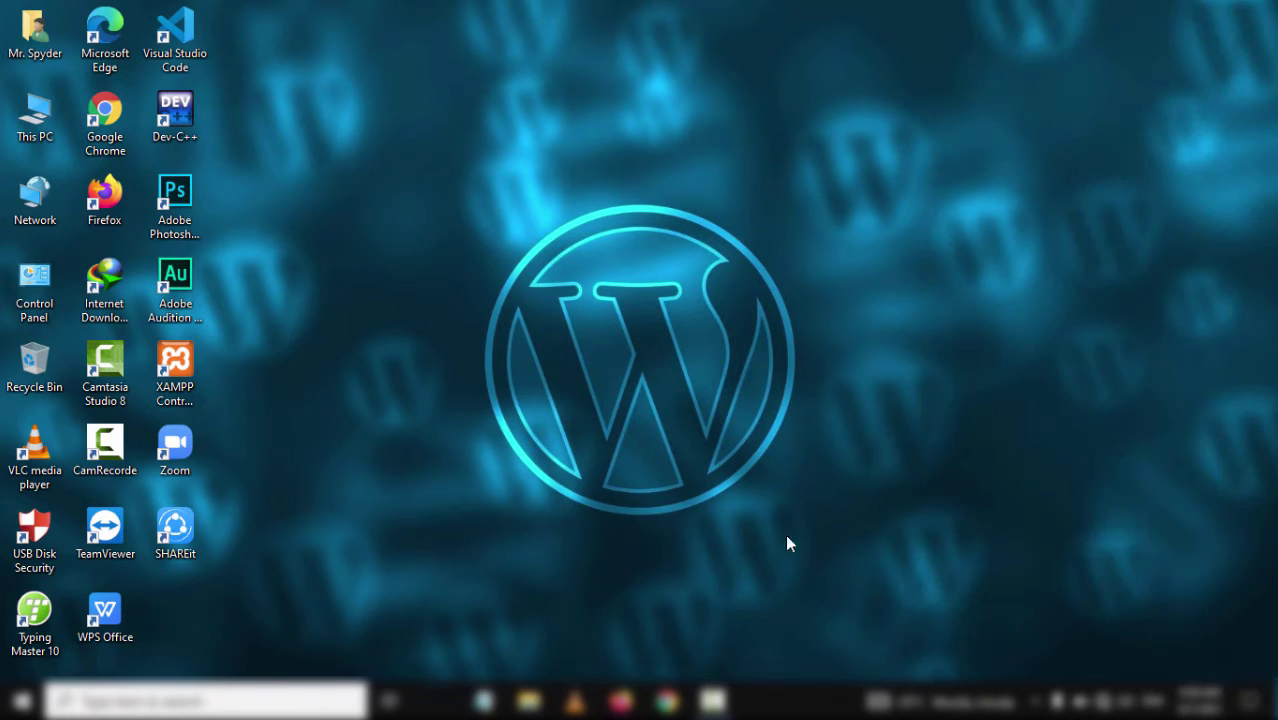
Search the system for "noti" and open the Notifications & actions settings
click(145, 700)
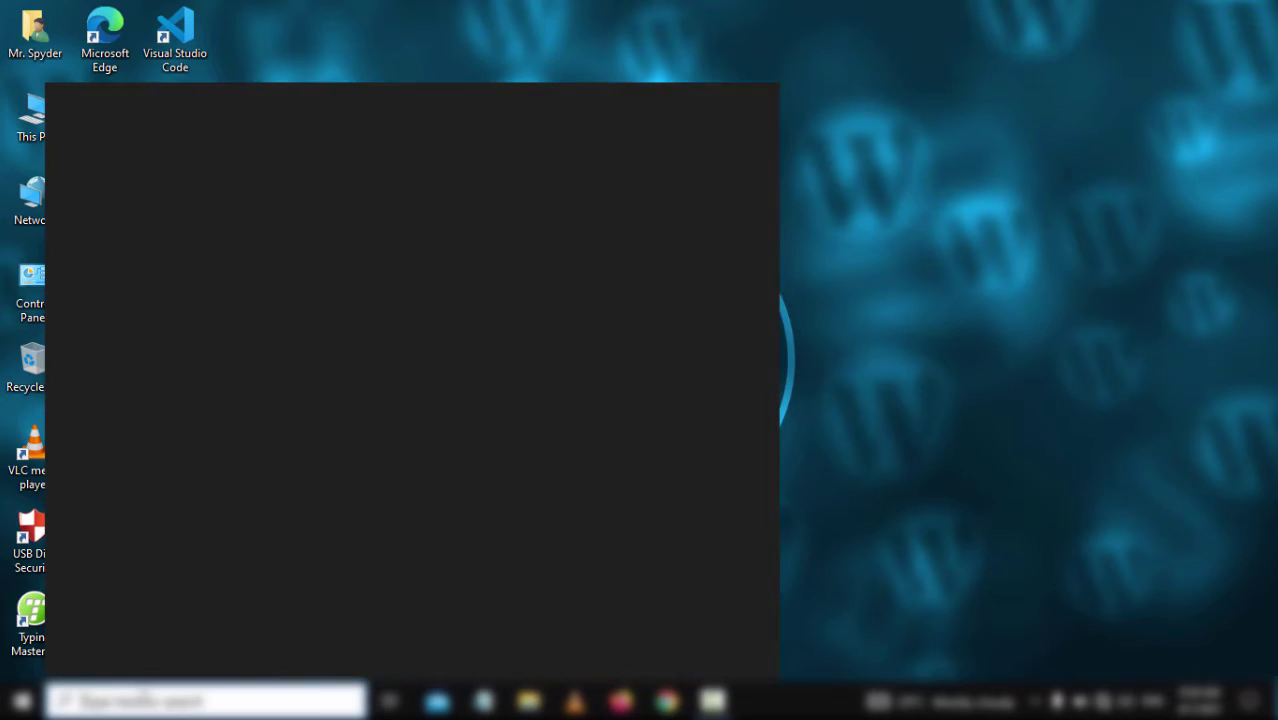
text(noti)
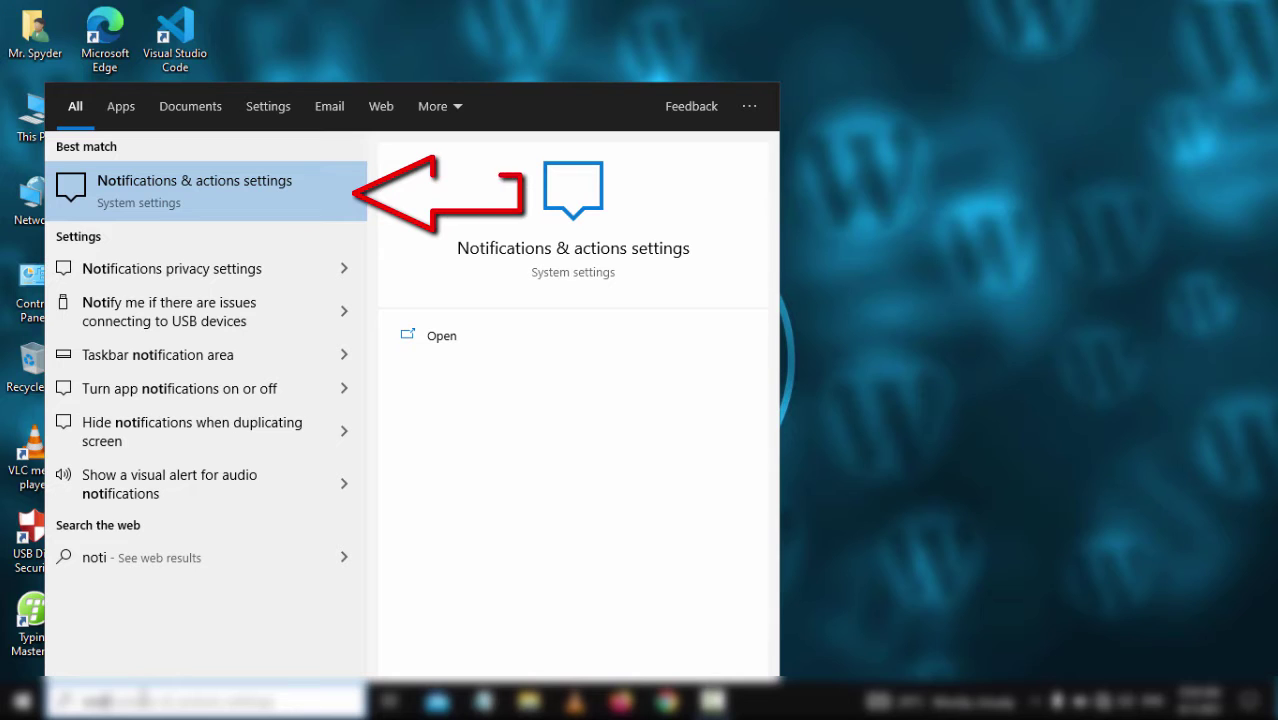
key(Return)
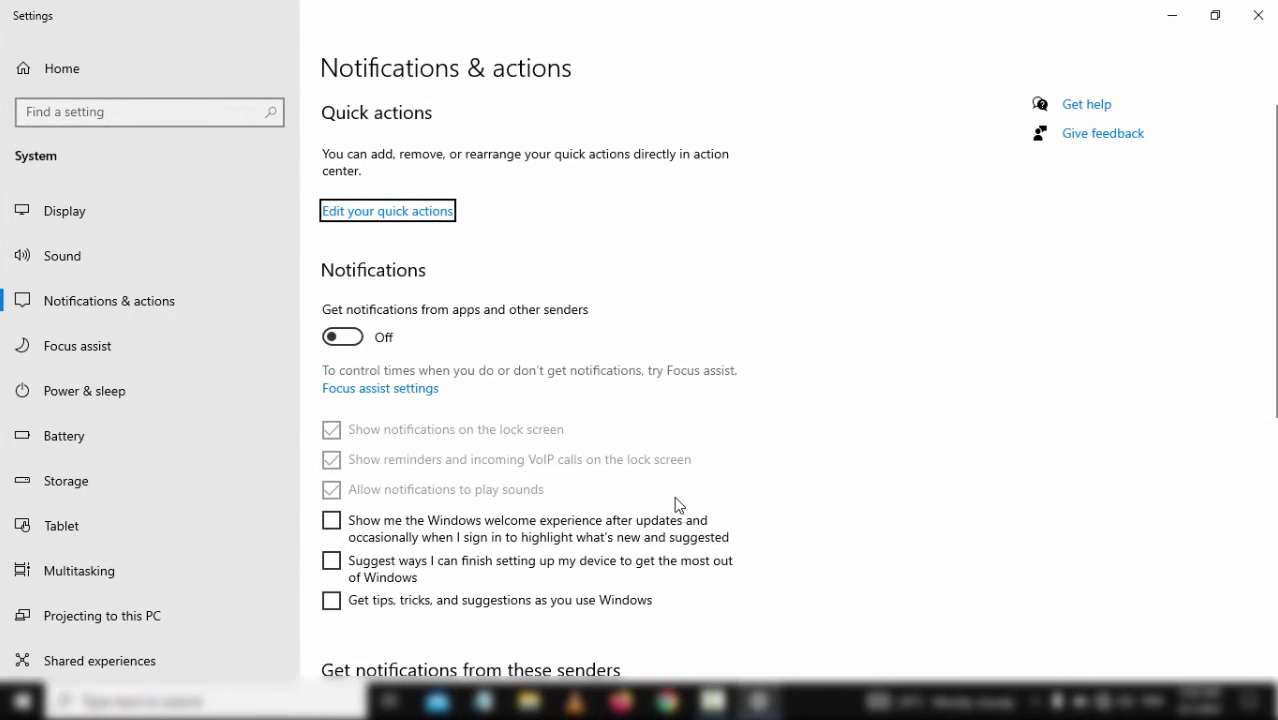
Toggle notifications from apps and other senders on and back off, leaving them turned off
scroll(675, 497, down, 3)
scroll(675, 497, up, 3)
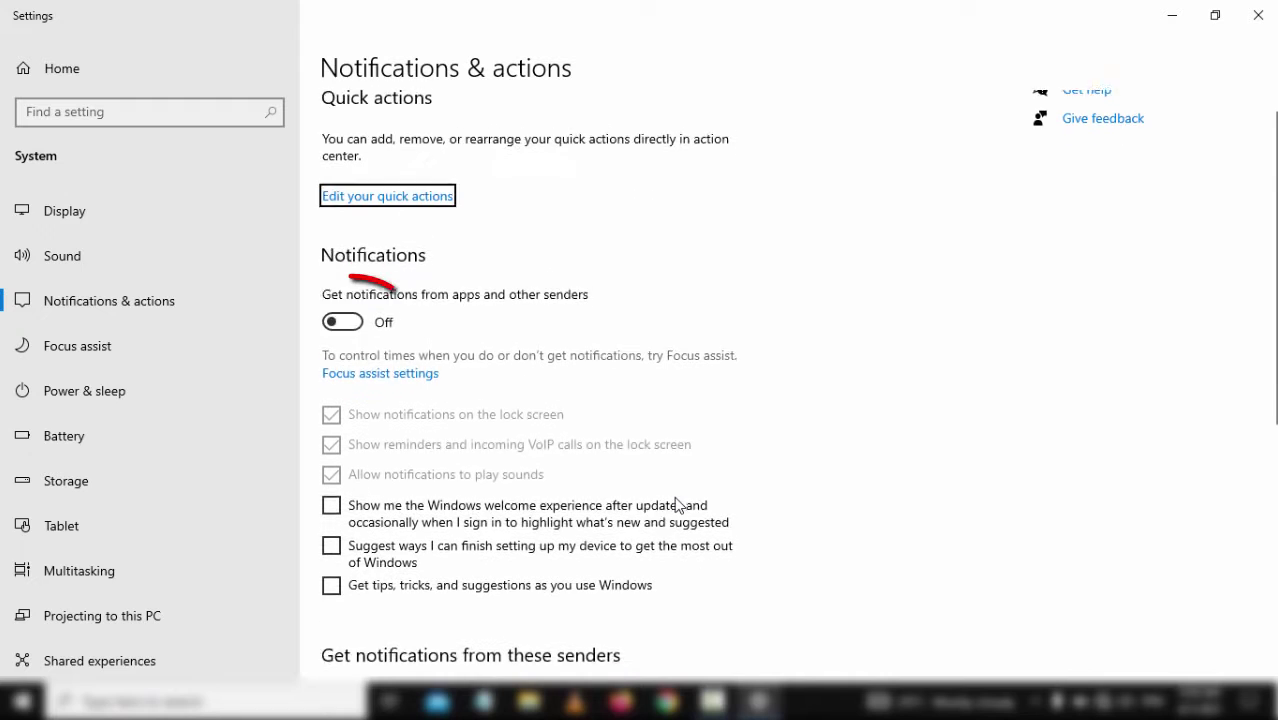
click(358, 340)
click(358, 340)
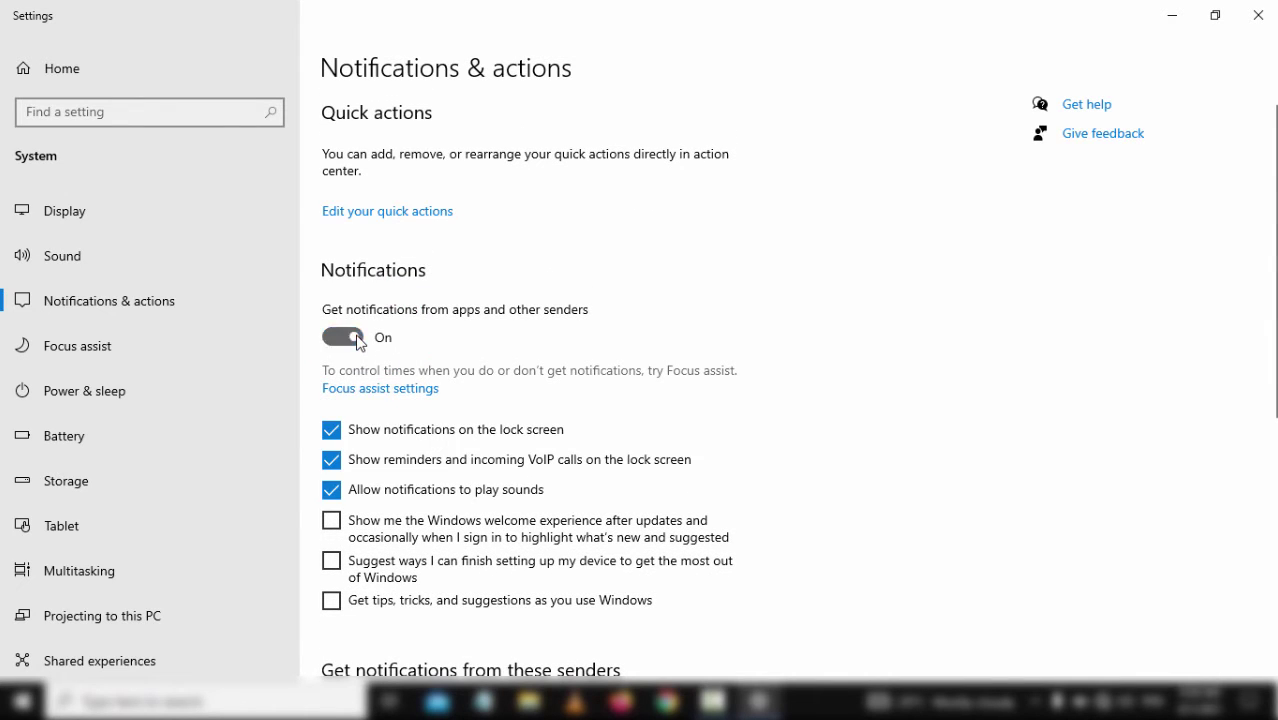
click(358, 340)
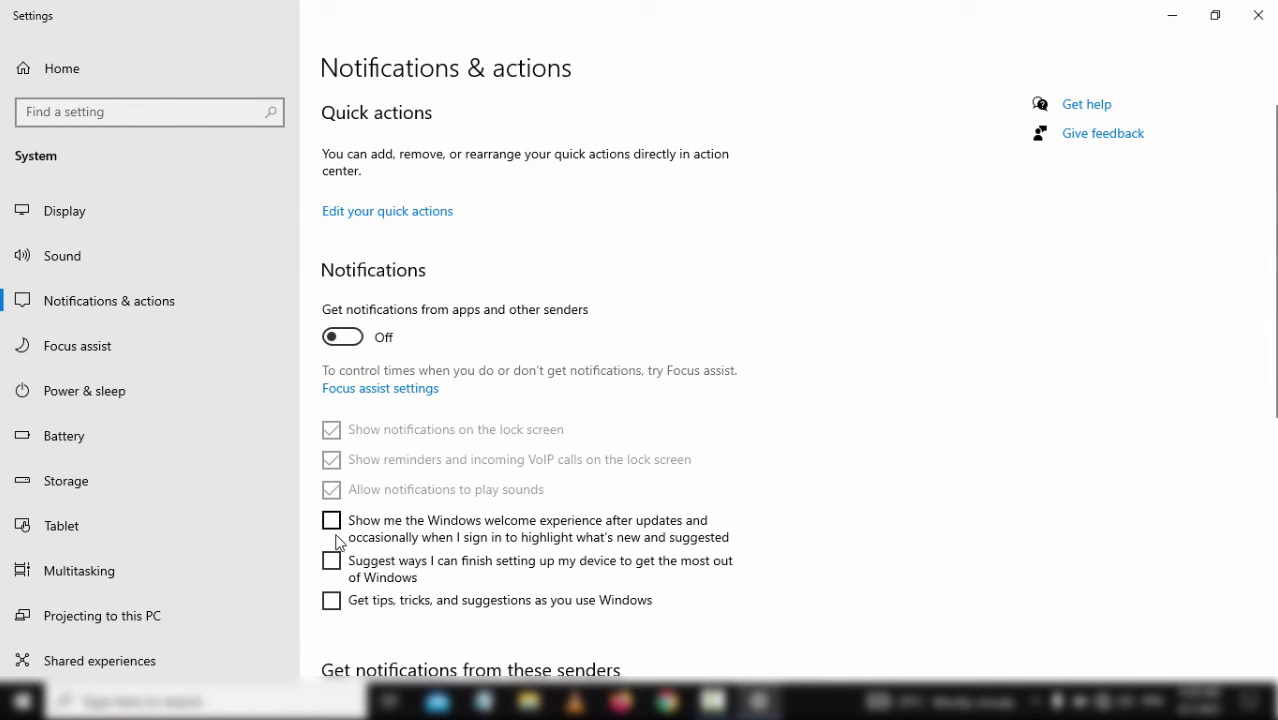
scroll(500, 572, down, 2)
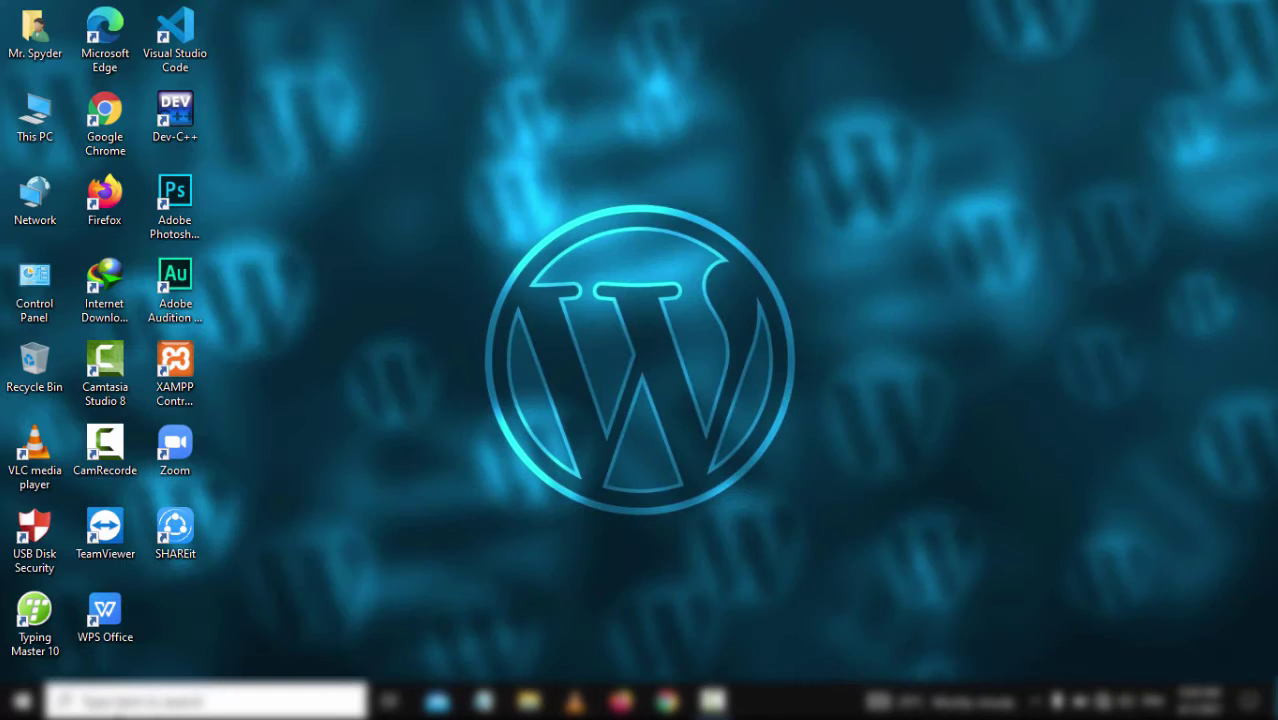
Search the system for "stor", open the Storage settings and make sure Storage Sense is turned on
text(stor)
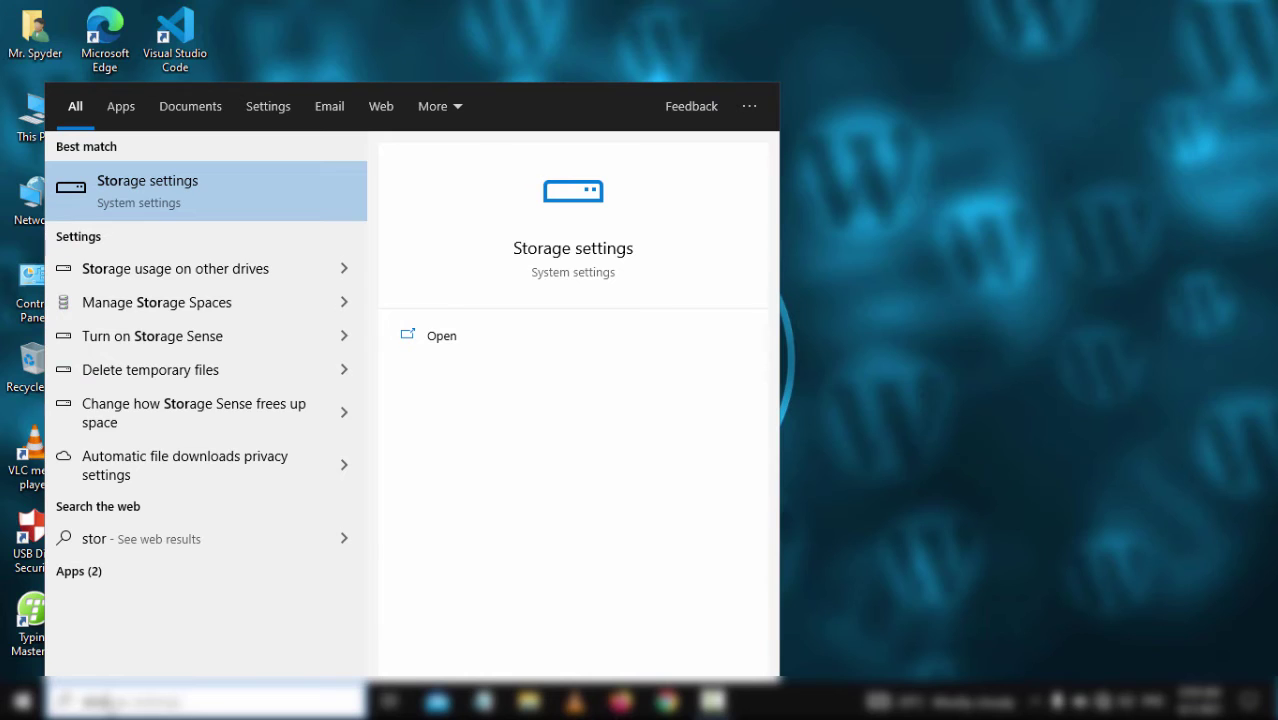
key(Return)
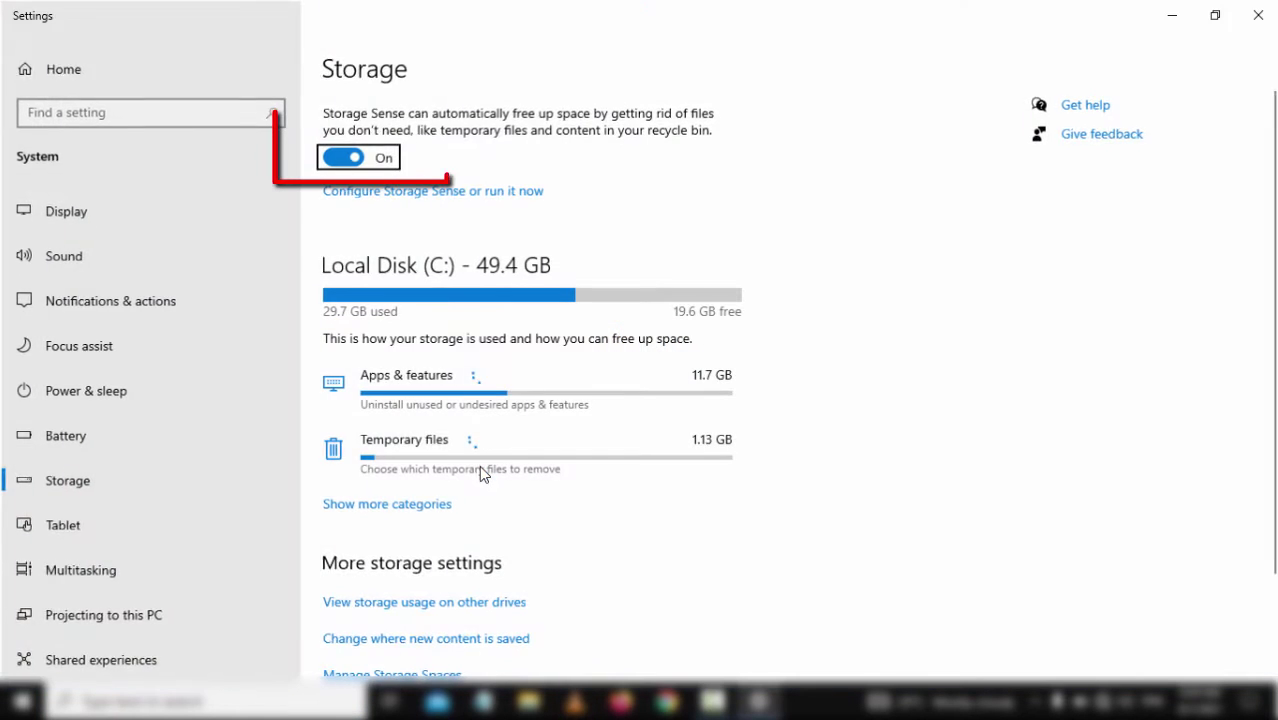
click(345, 159)
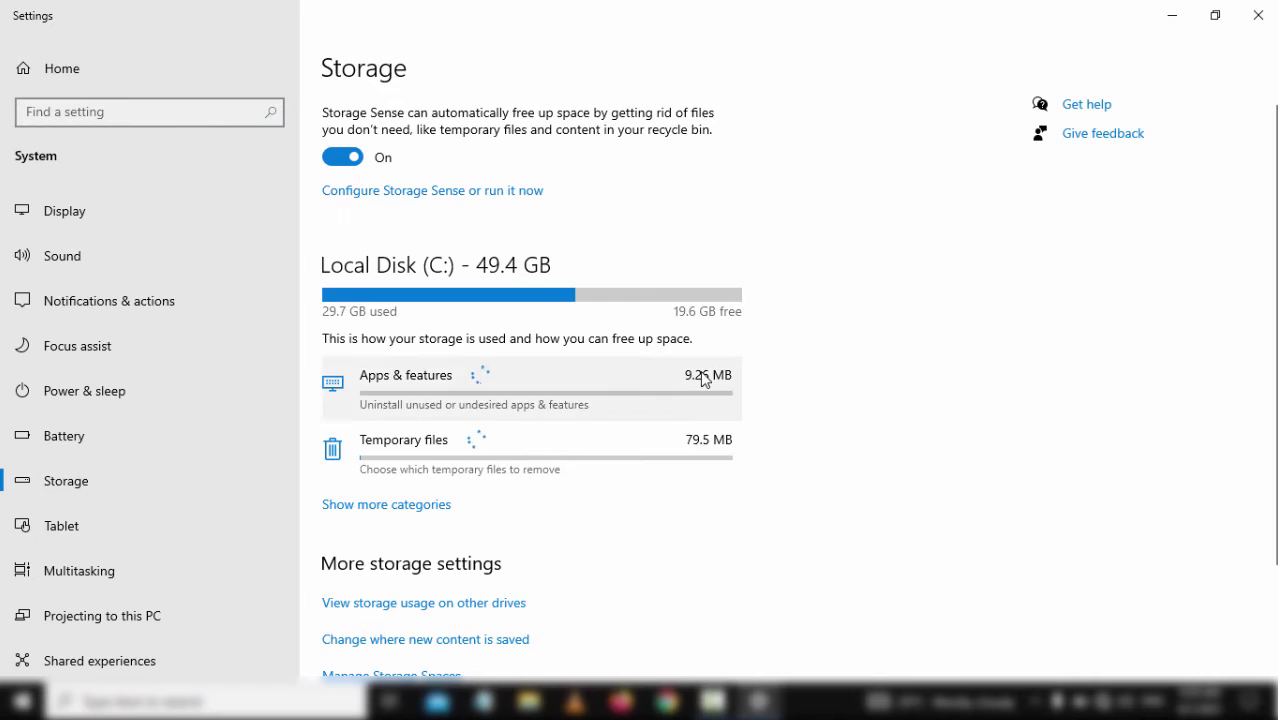
Review the storage usage of Local Disk (C:) and the additional storage options, including the Temporary files category
scroll(703, 376, down, 2)
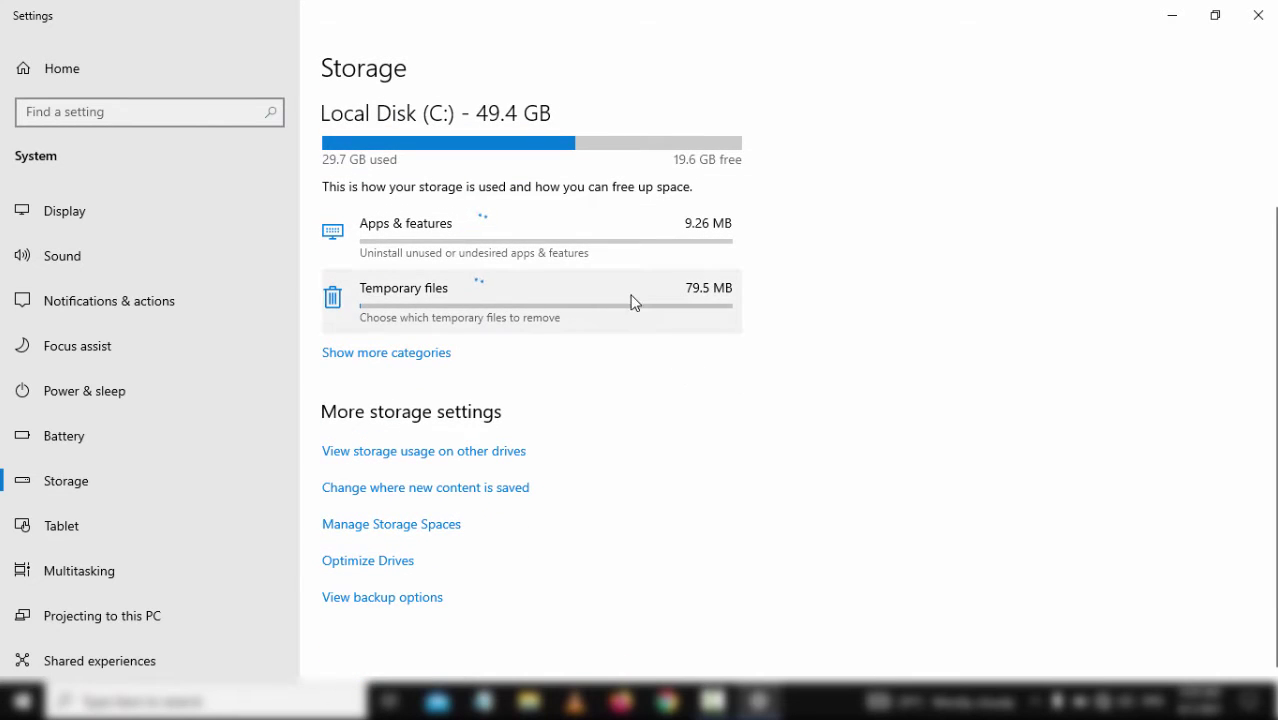
scroll(837, 306, up, 2)
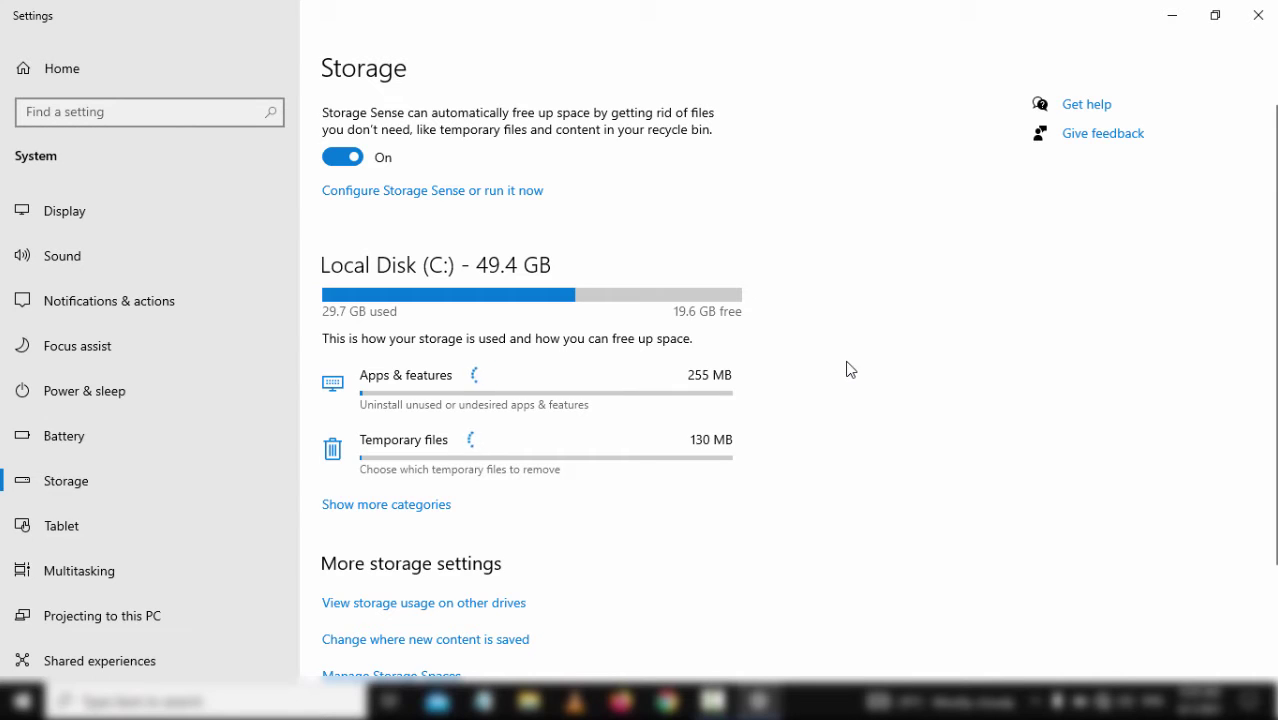
click(684, 440)
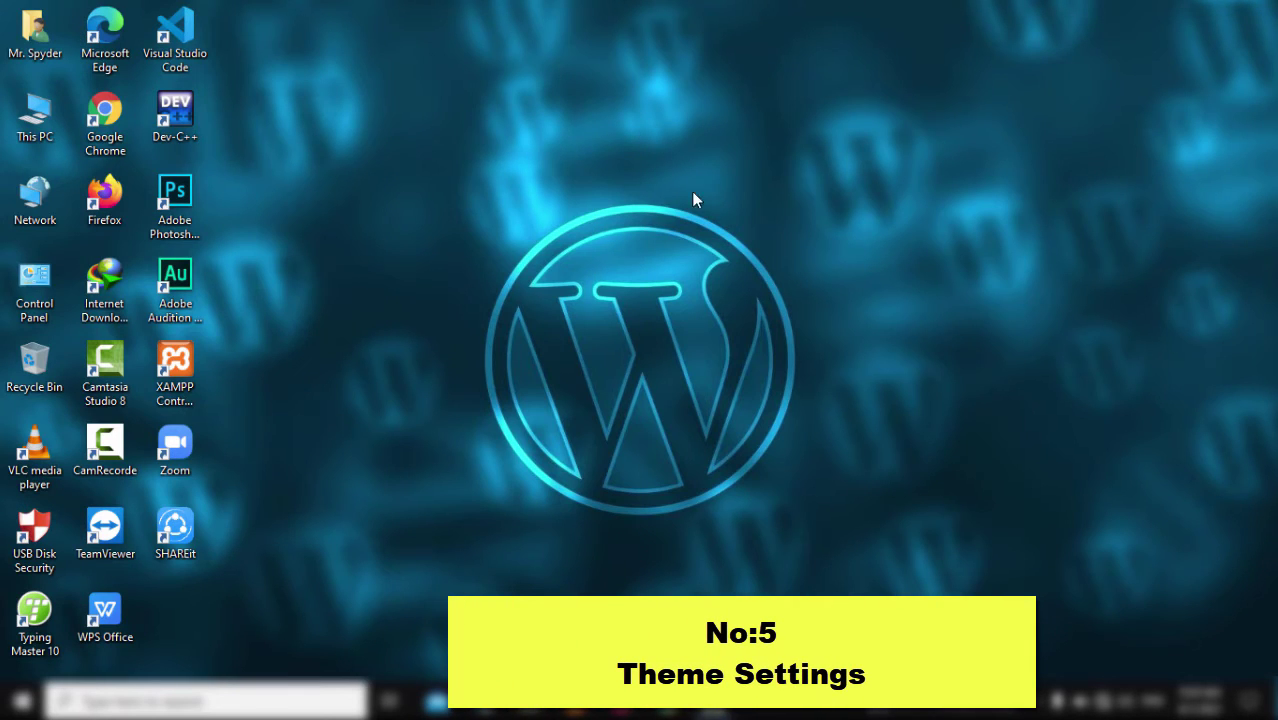
Search the system for "theme", go to the Colors personalization settings and toggle Transparency effects
click(22, 700)
text(theme)
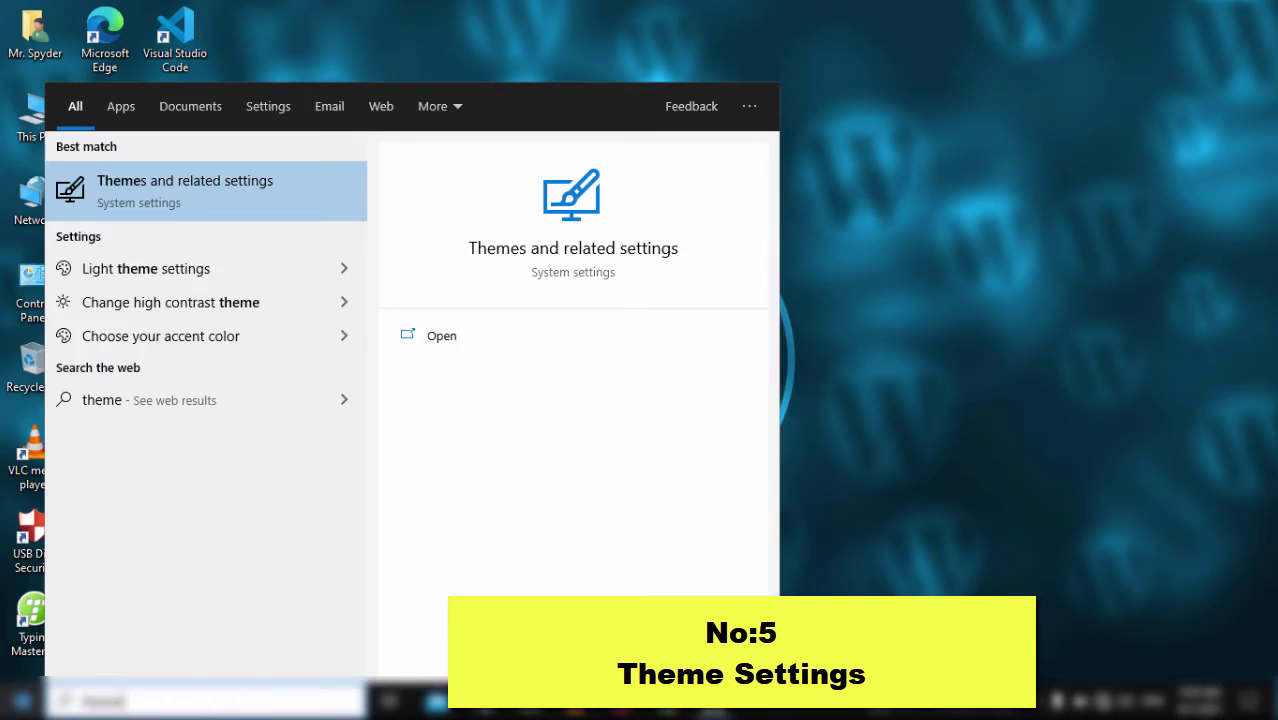
key(Return)
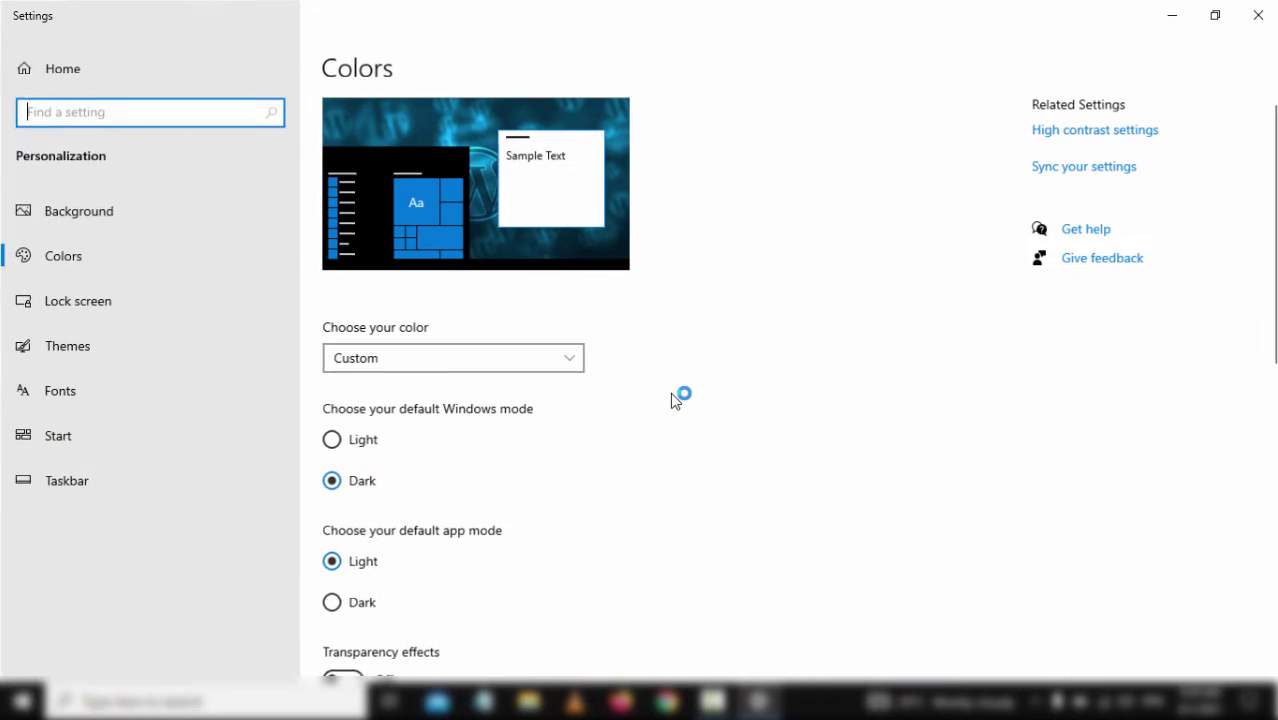
scroll(571, 499, down, 5)
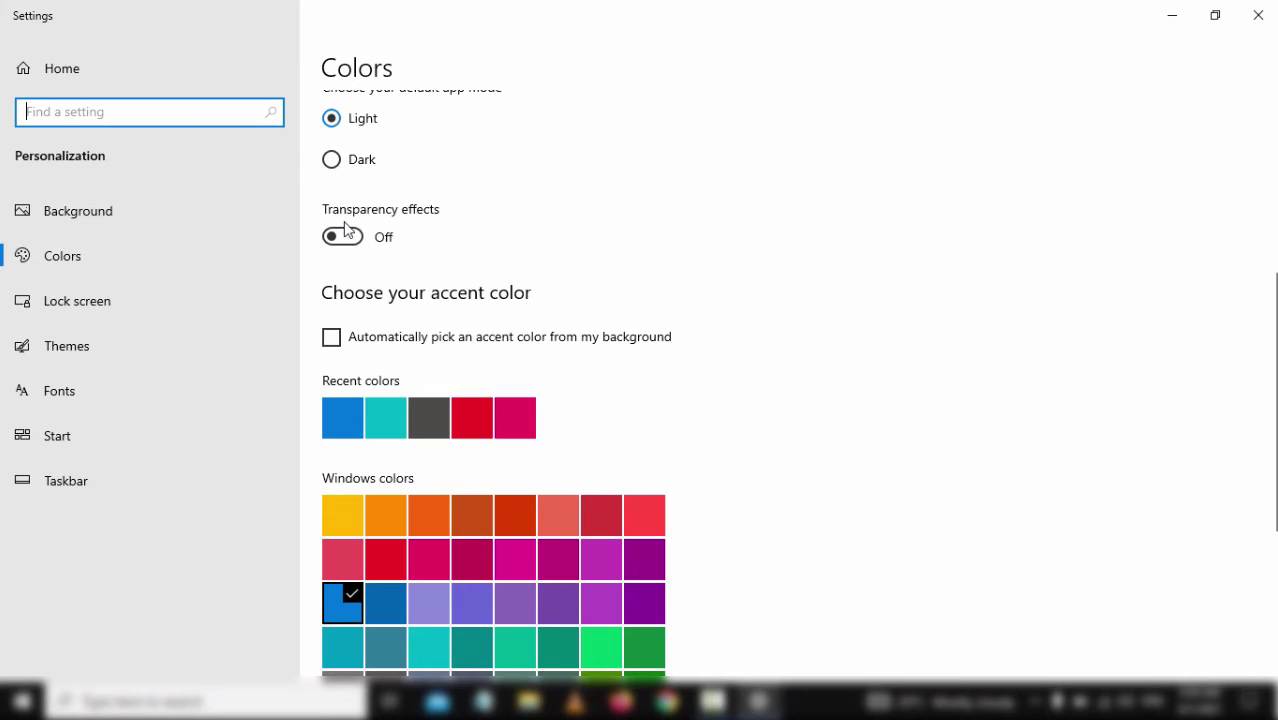
click(345, 236)
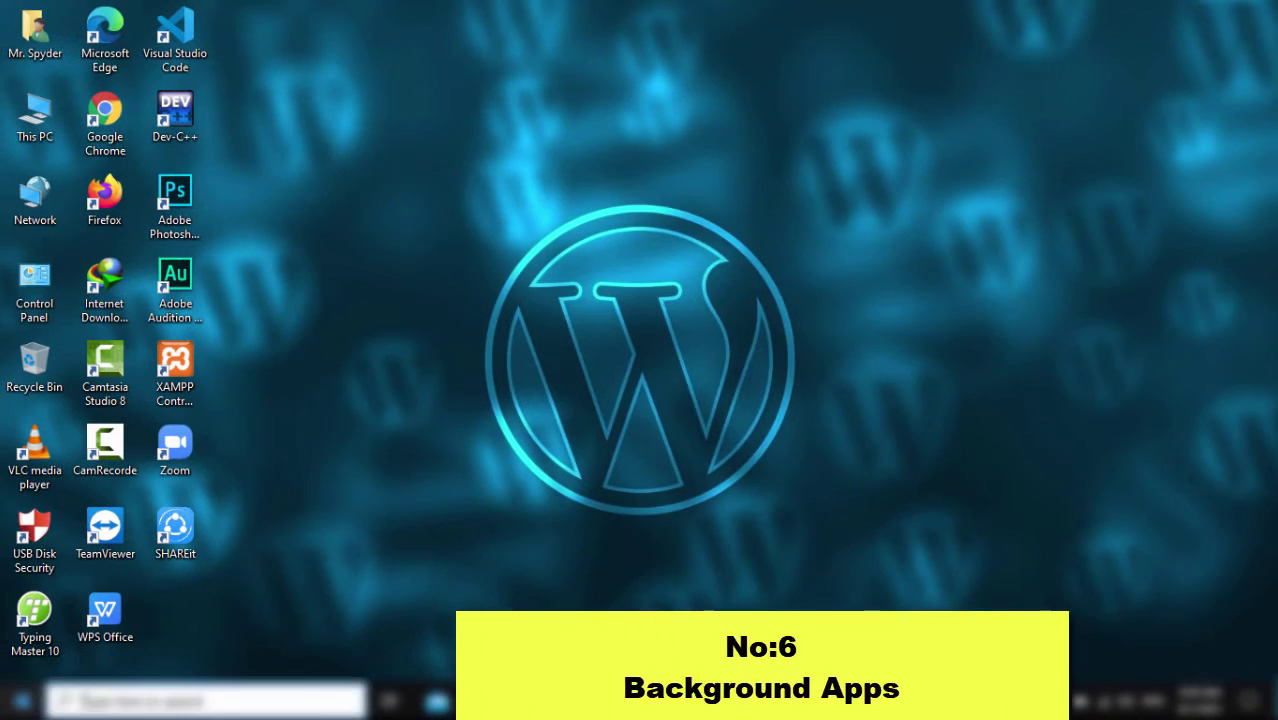
Search the system for "backgrou" and open the Background apps settings
key(super)
text(backgrou)
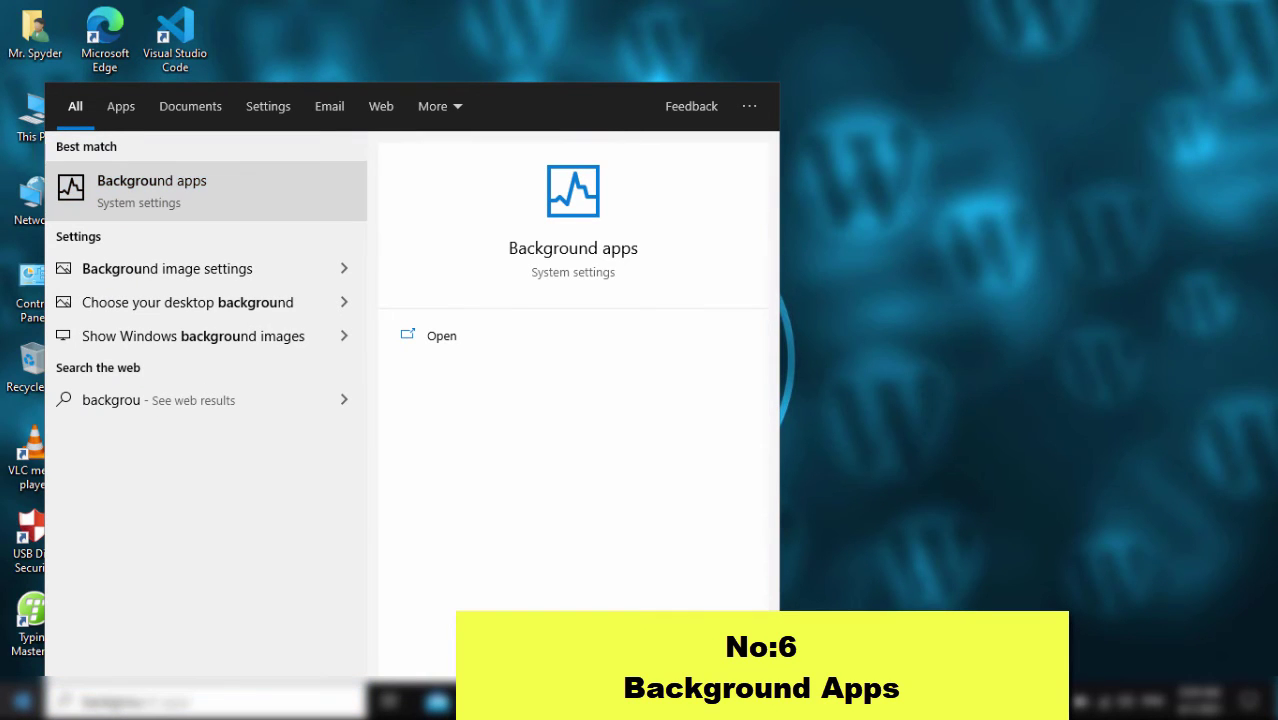
click(281, 194)
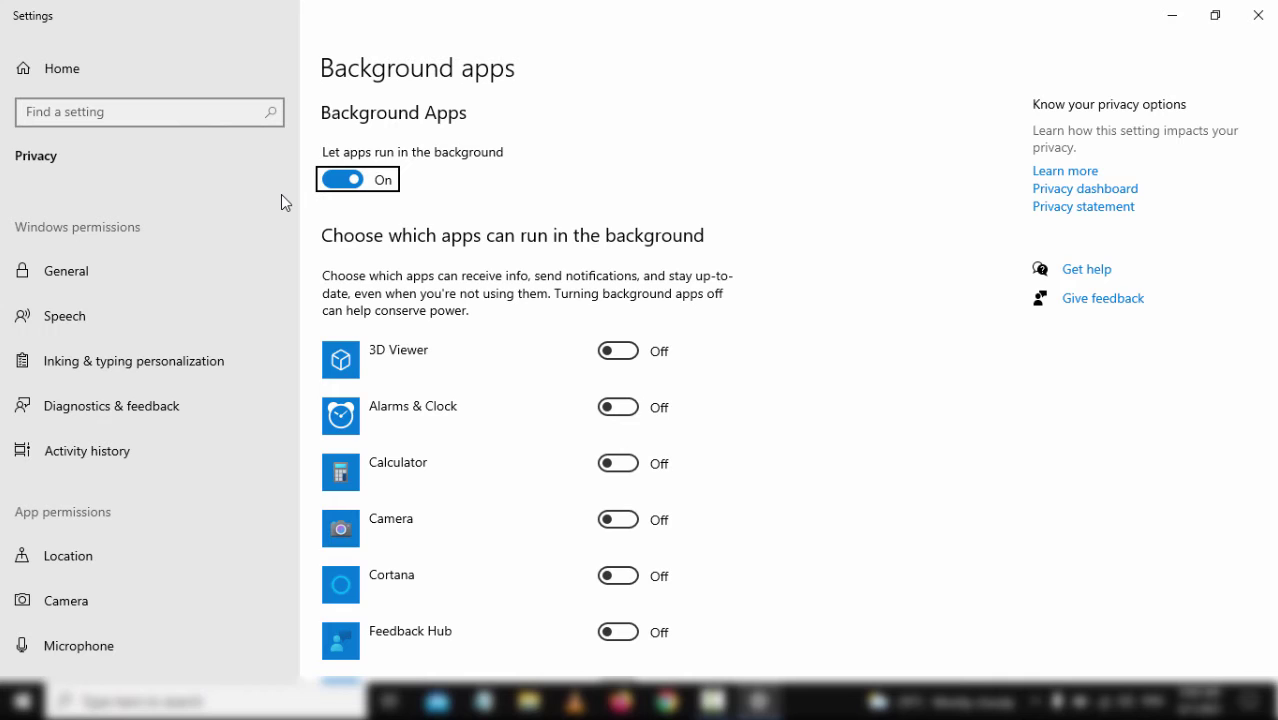
Look through the list of background apps and leave Let apps run in the background switched on
scroll(725, 522, down, 9)
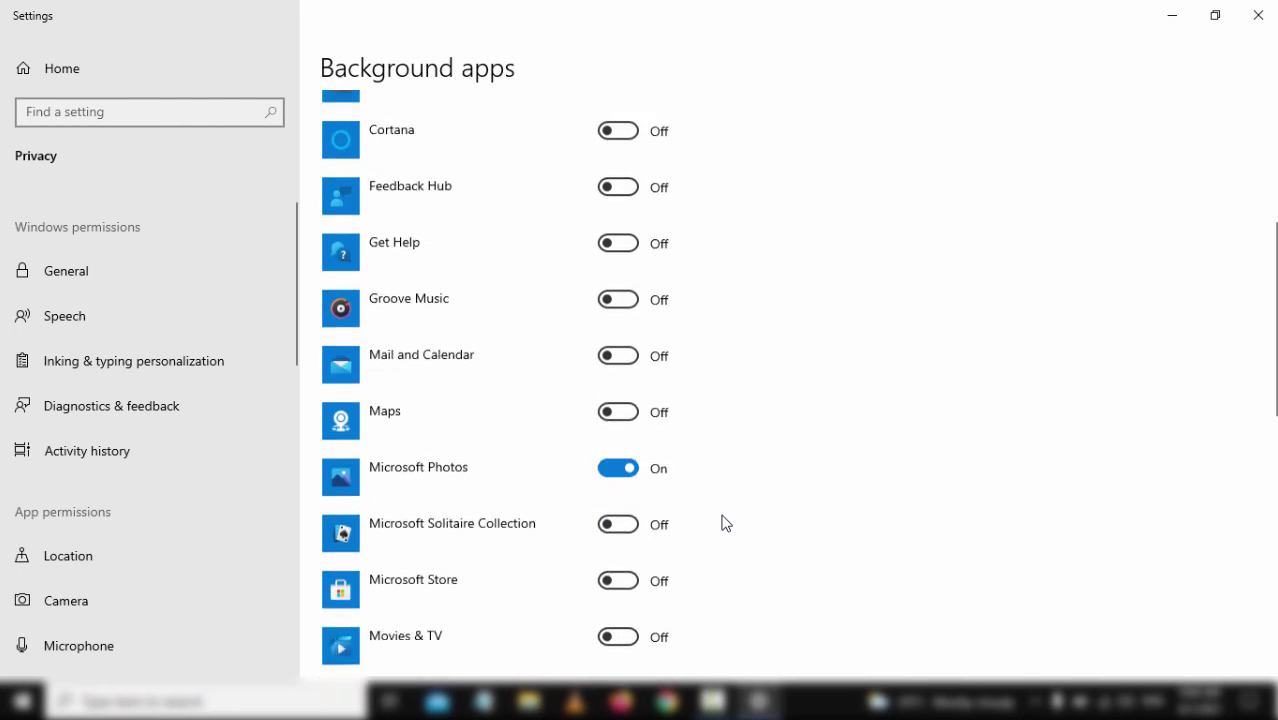
scroll(725, 522, down, 8)
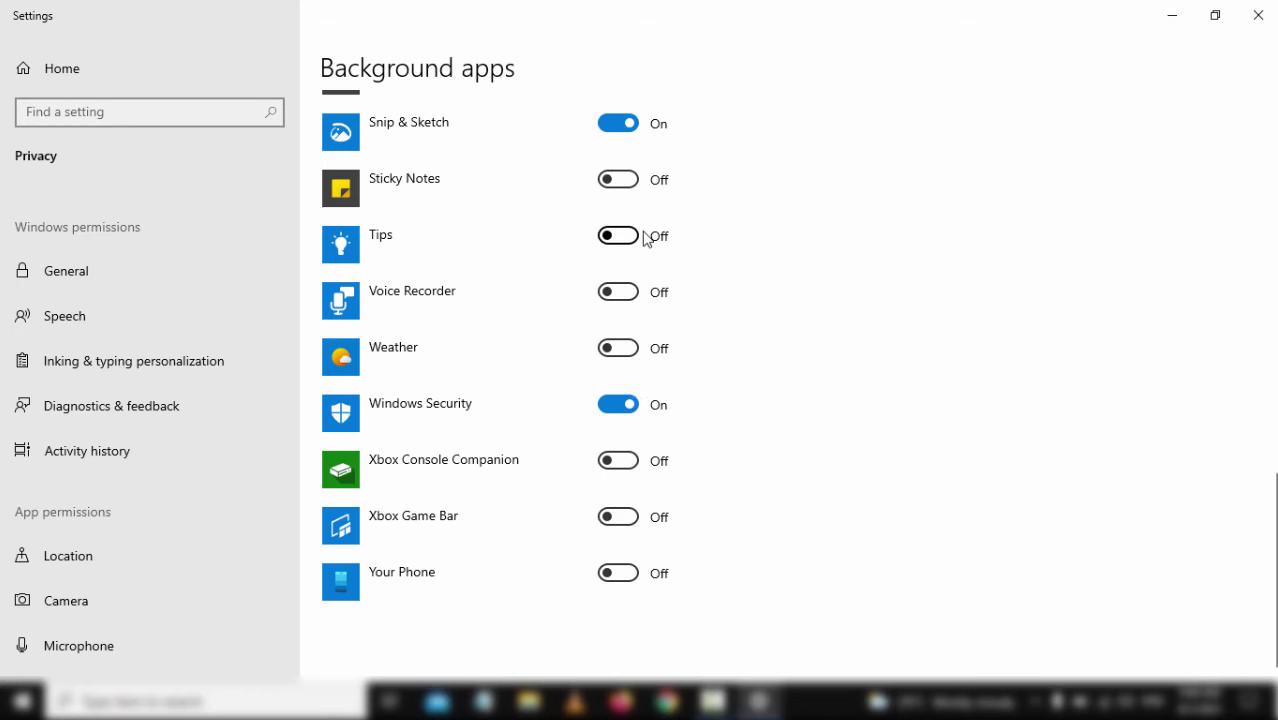
scroll(645, 240, up, 8)
scroll(645, 238, up, 8)
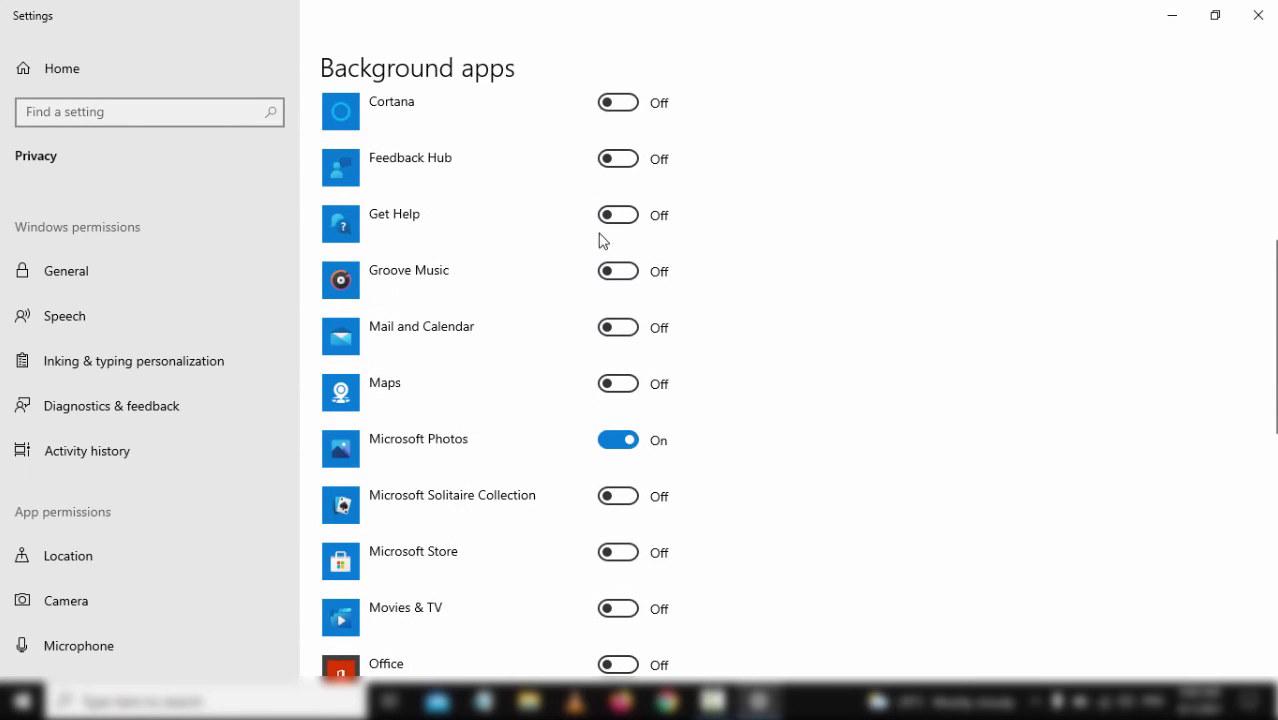
scroll(675, 281, up, 3)
click(350, 180)
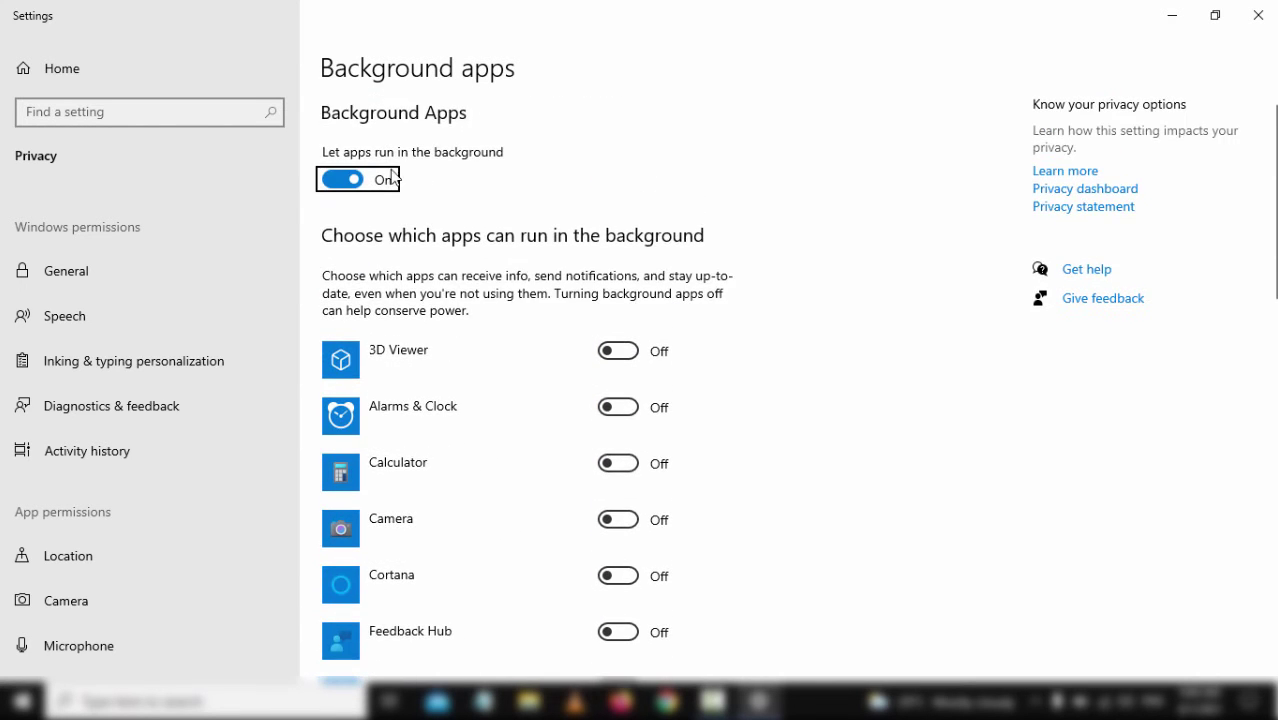
click(352, 180)
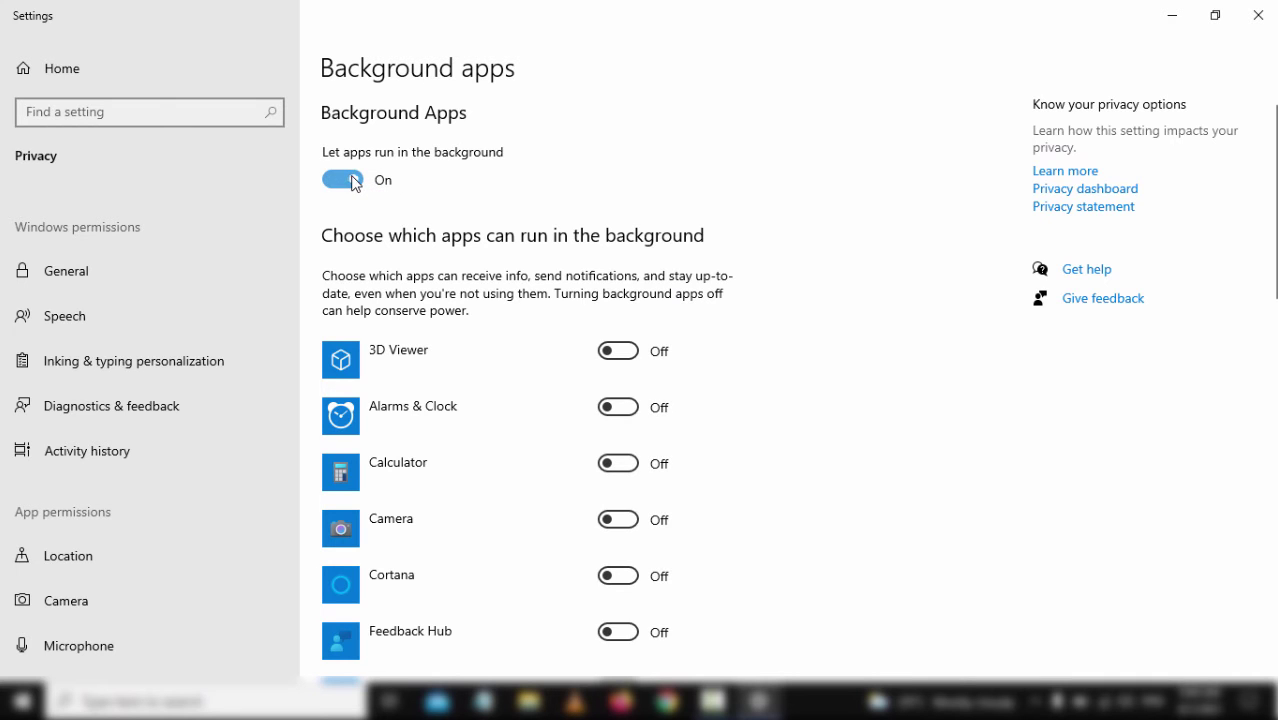
Examine the individual background permissions of the listed apps, from 3D Viewer through Your Phone
scroll(722, 308, down, 8)
scroll(723, 309, up, 10)
scroll(600, 315, down, 4)
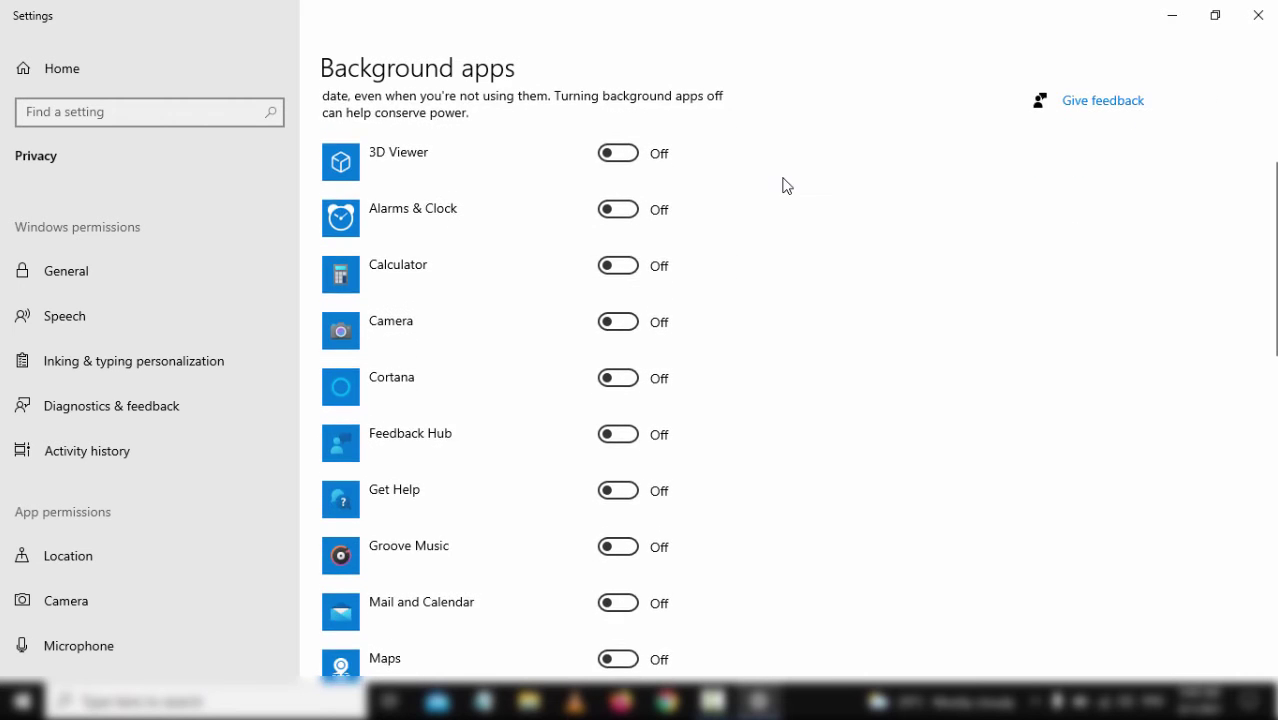
scroll(700, 190, up, 2)
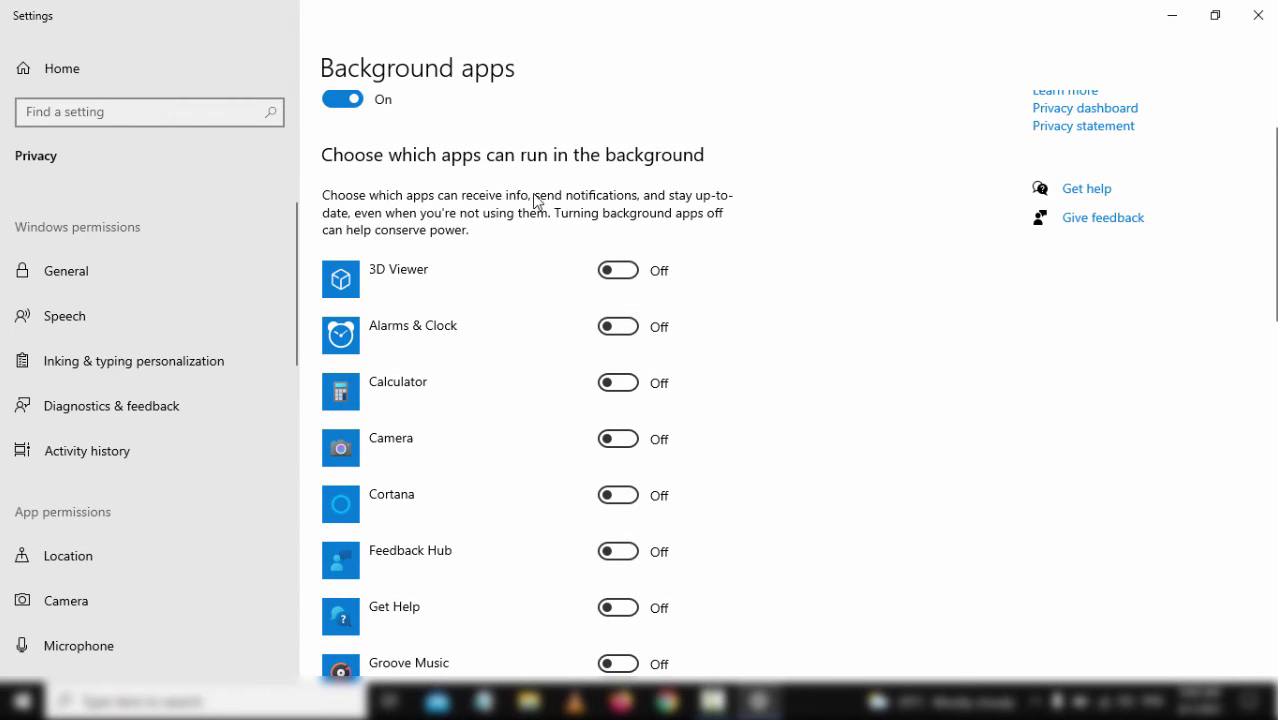
scroll(497, 331, down, 3)
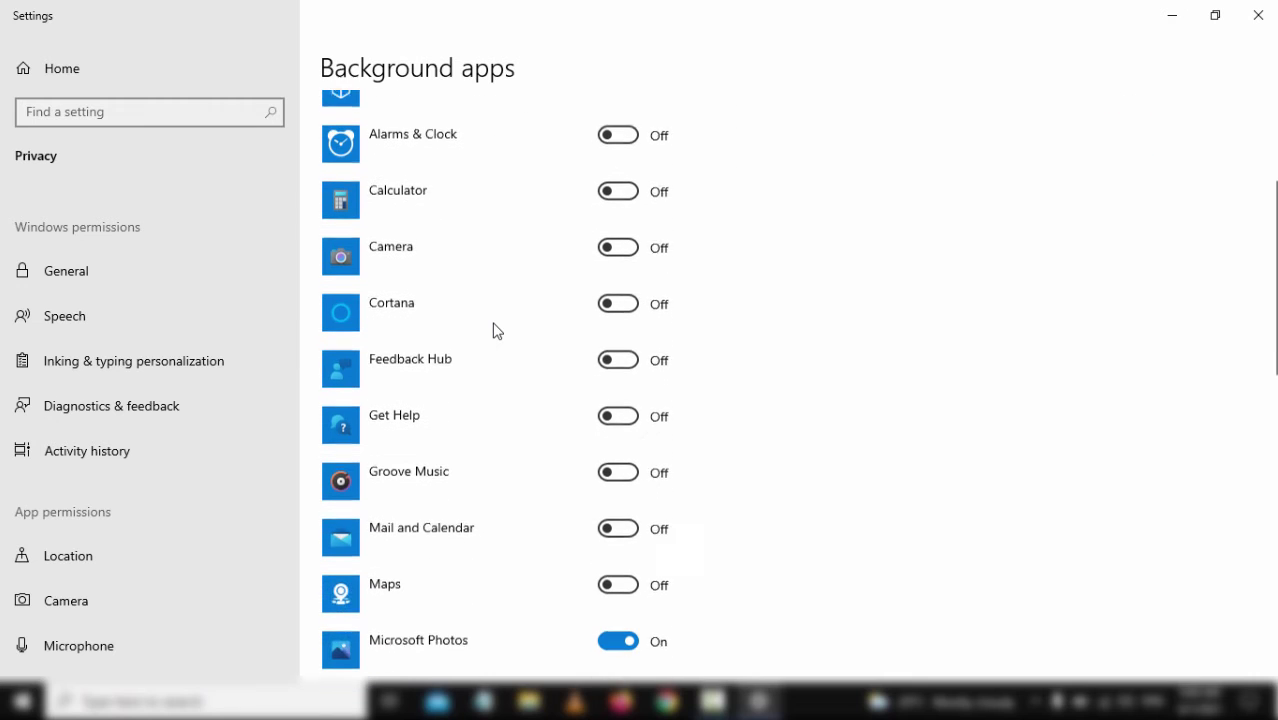
scroll(840, 447, down, 3)
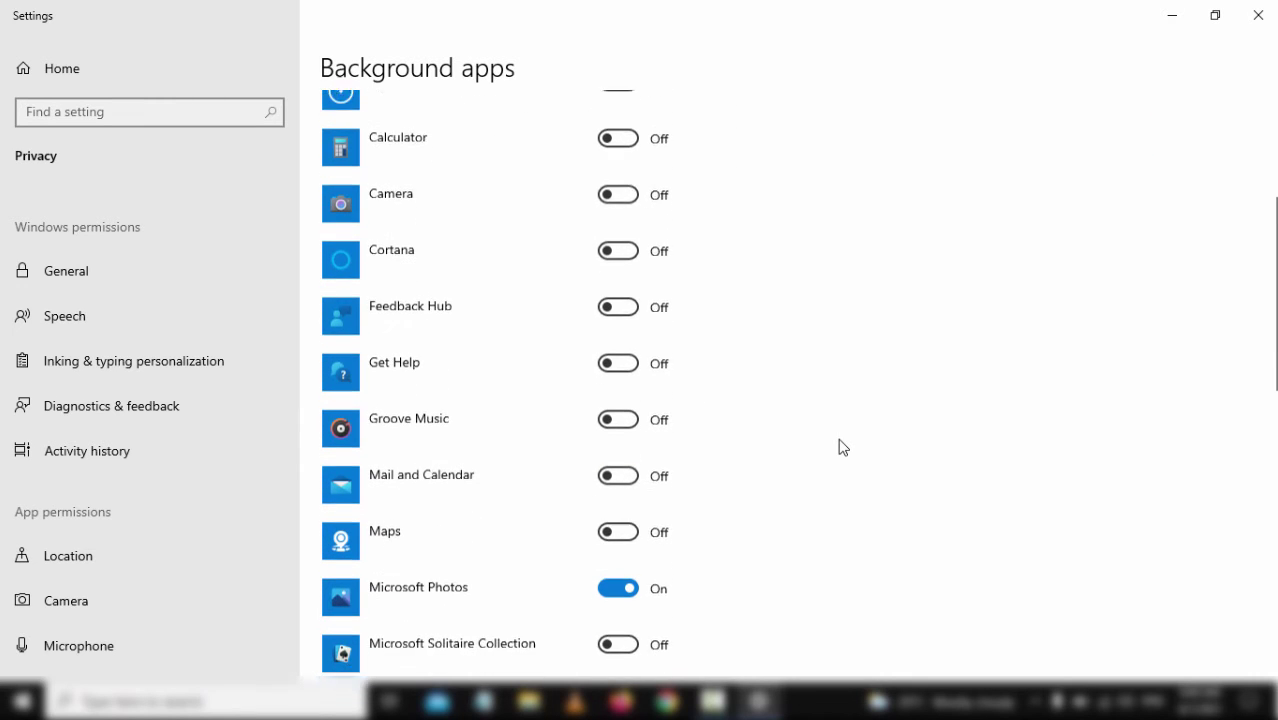
scroll(840, 447, down, 5)
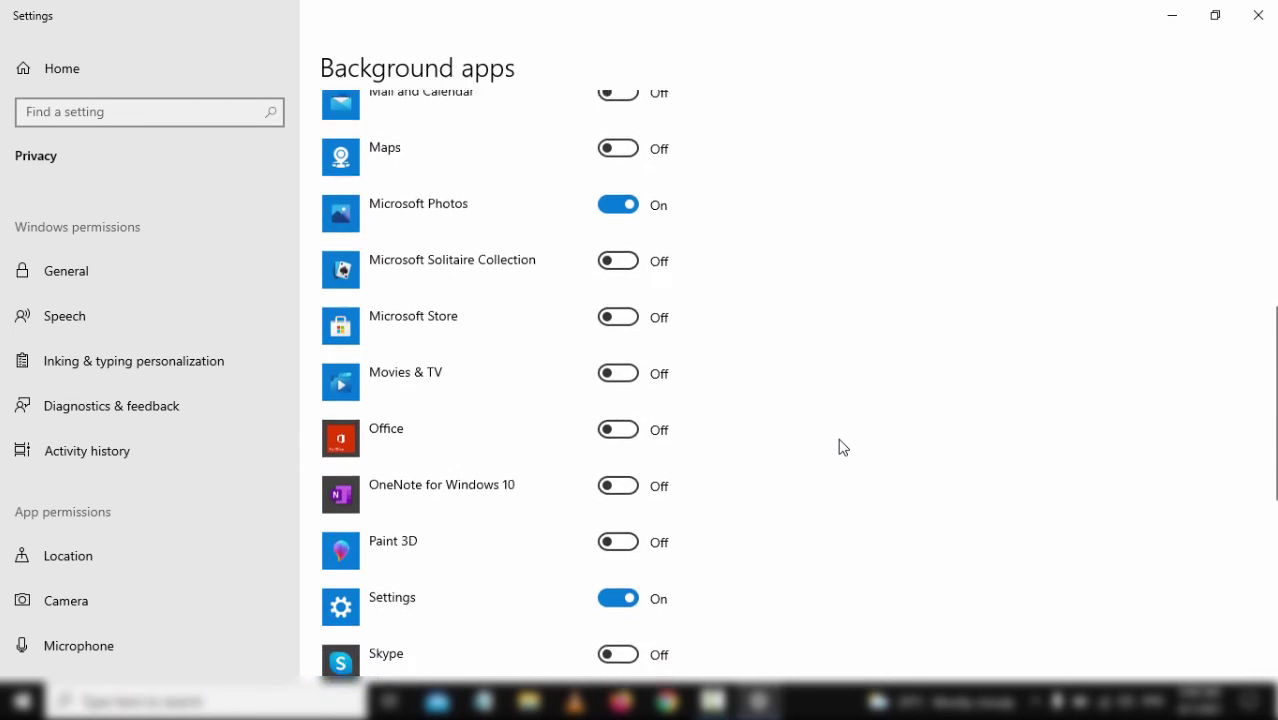
scroll(558, 587, down, 3)
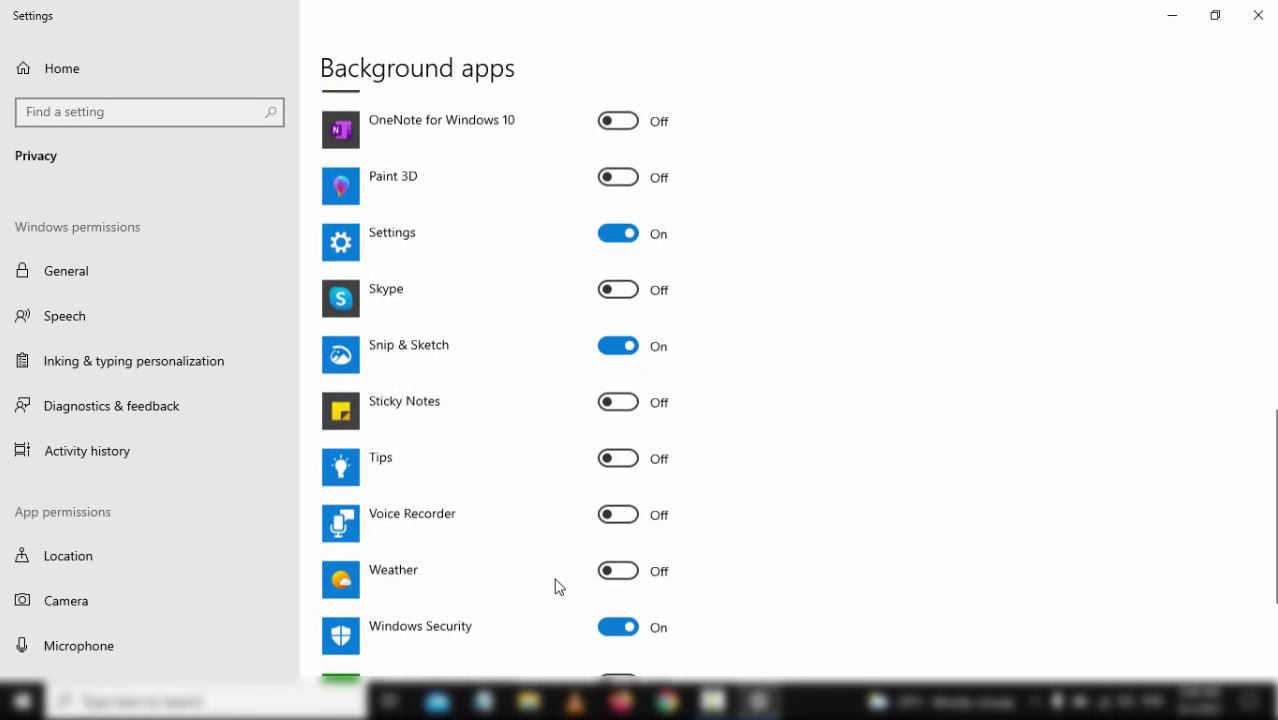
scroll(558, 587, down, 3)
scroll(558, 587, down, 1)
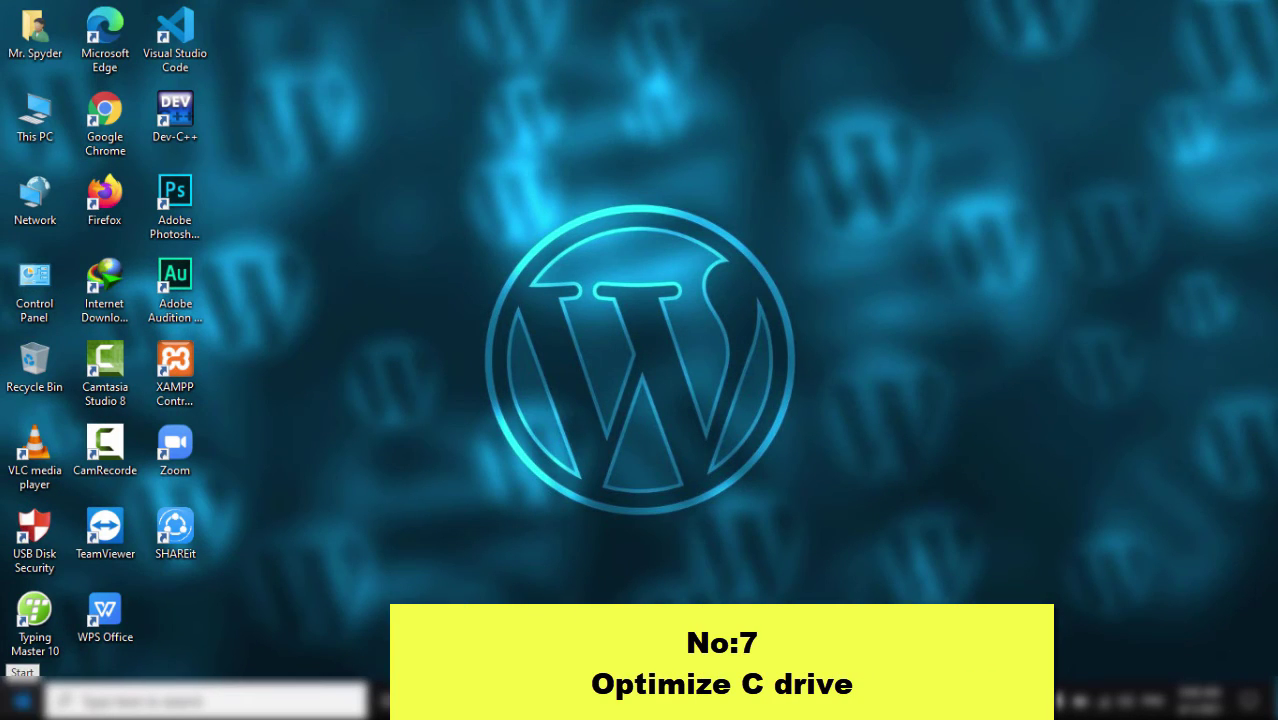
Open the Start menu from the desktop
click(22, 700)
click(22, 700)
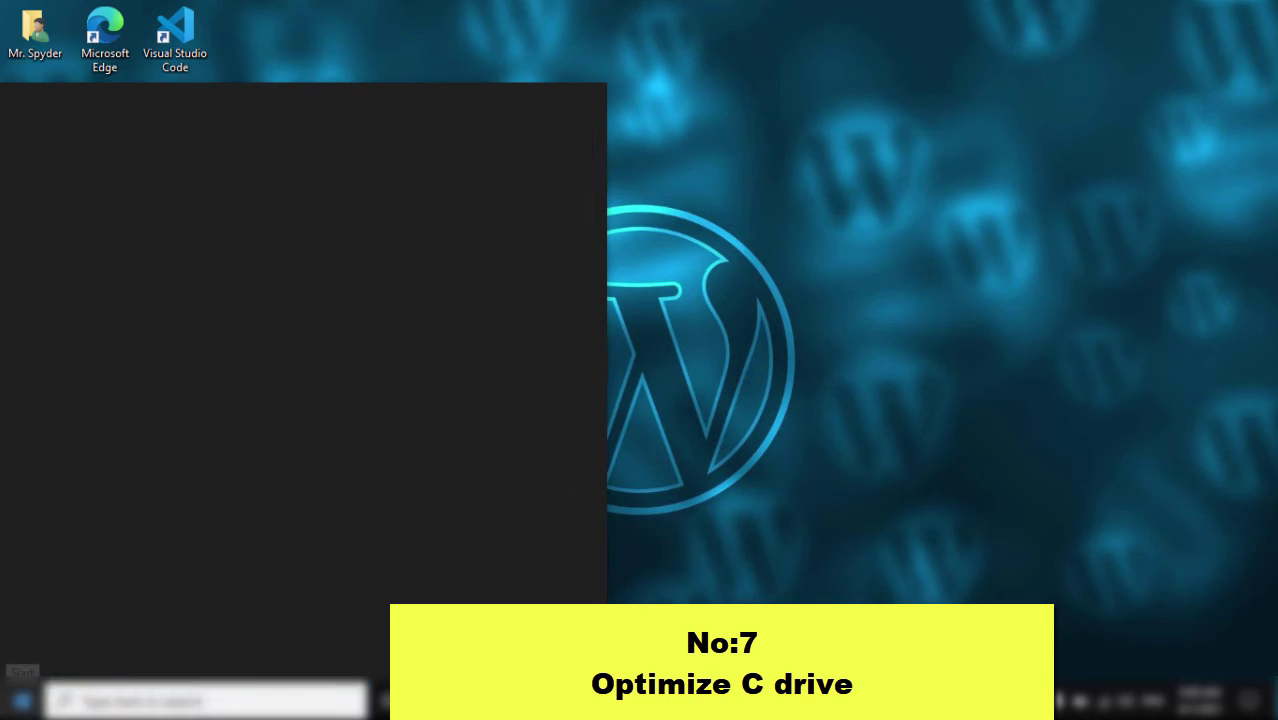